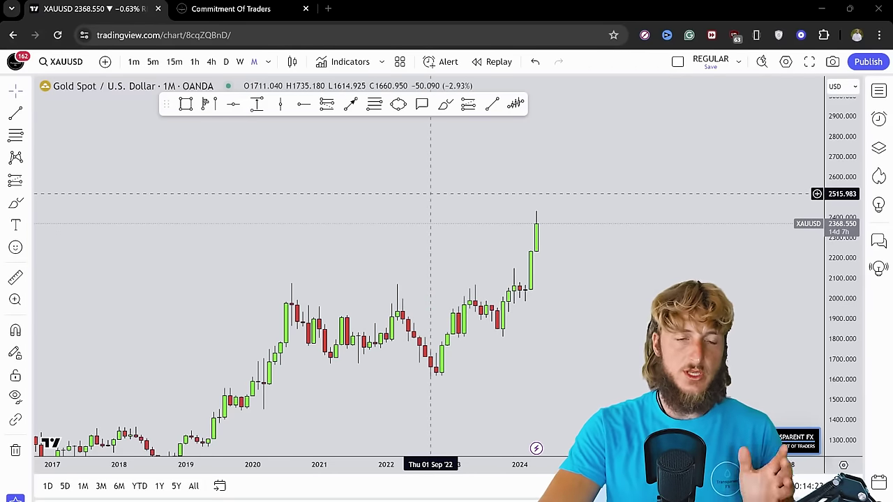
# Switch to the Commitment of Traders page and examine the gold positioning table
pyautogui.click(279, 8)
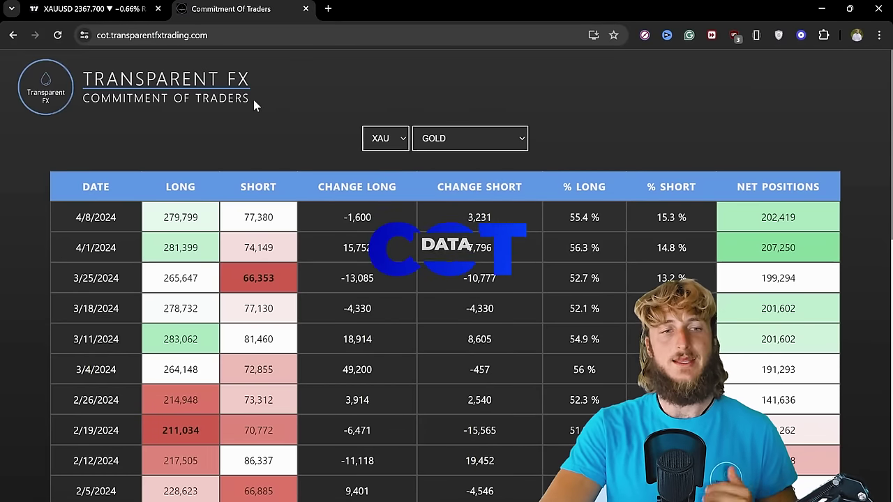
pyautogui.moveTo(254, 102); pyautogui.dragTo(85, 104)
pyautogui.click(206, 141)
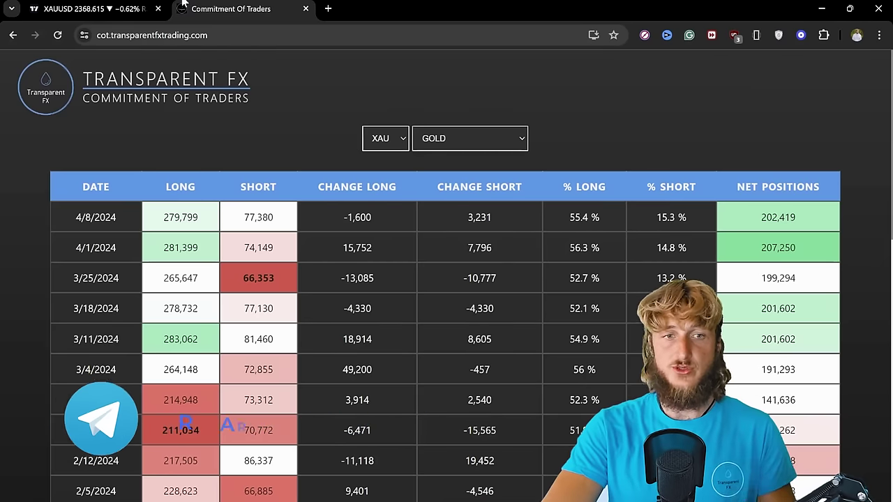
# Return to the TradingView gold chart and draw a rectangle zone from June 2020 past early 2024, spanning about 1982 to 2030
pyautogui.hotkey('ctrl', 'shift', 'Tab')
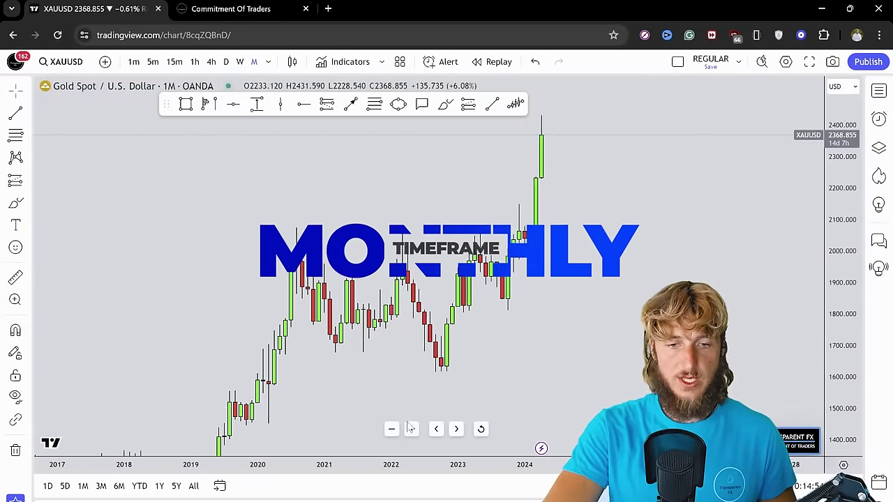
pyautogui.scroll(2, 631, 374)
pyautogui.moveTo(630, 374)
pyautogui.mouseDown()
pyautogui.moveTo(639, 366)
pyautogui.moveTo(628, 379)
pyautogui.mouseUp()
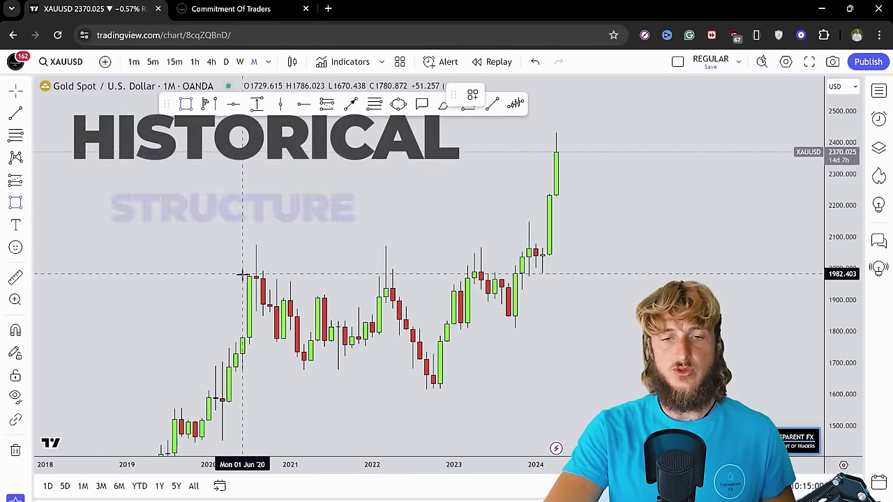
pyautogui.moveTo(243, 273); pyautogui.dragTo(577, 258)
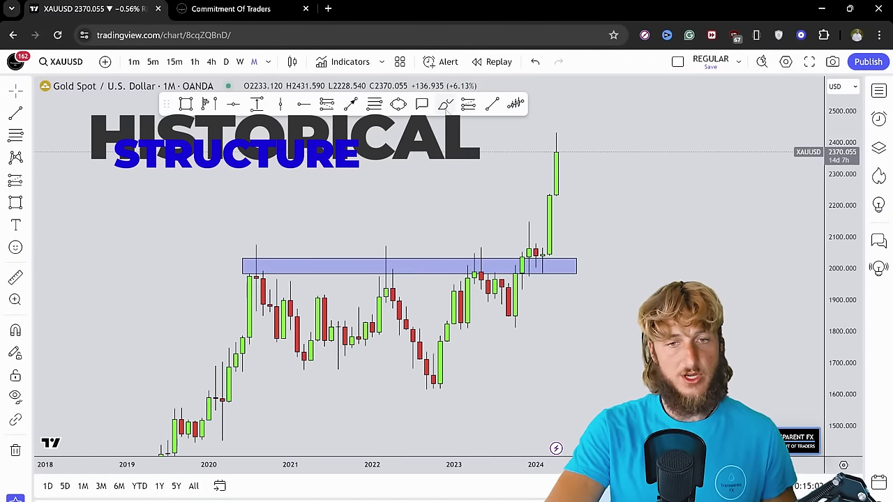
# Brush circles on the zone's 2020, 2022 and 2023 rejections and early 2024 retest, with strokes tracing the price moves away
pyautogui.click(447, 106)
pyautogui.moveTo(252, 262); pyautogui.dragTo(303, 341)
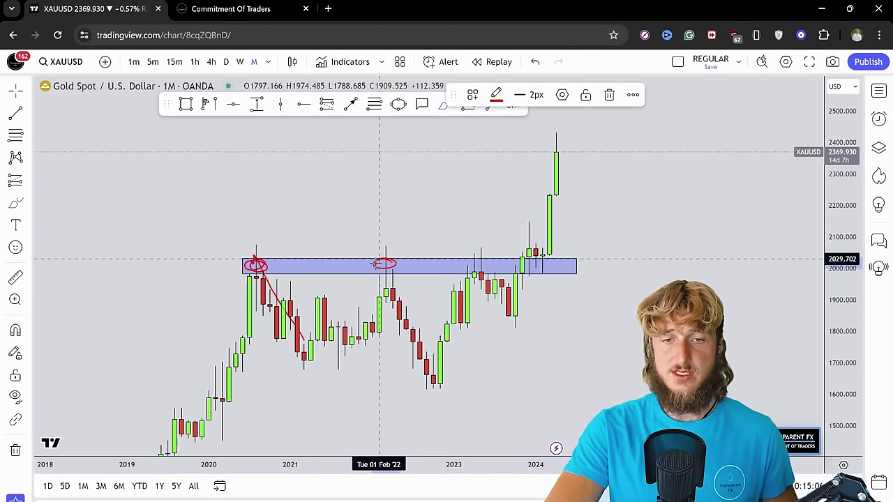
pyautogui.moveTo(393, 266); pyautogui.dragTo(419, 347)
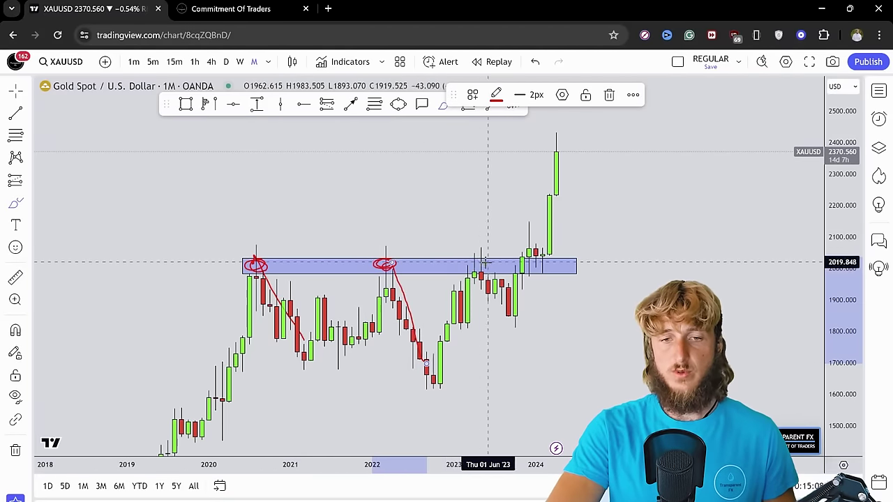
pyautogui.moveTo(483, 260)
pyautogui.mouseDown()
pyautogui.moveTo(514, 291)
pyautogui.moveTo(520, 313)
pyautogui.mouseUp()
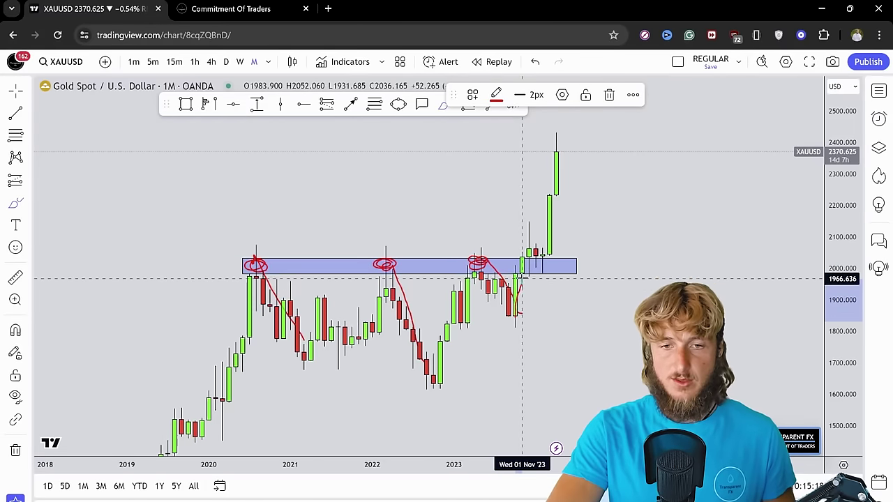
pyautogui.click(610, 95)
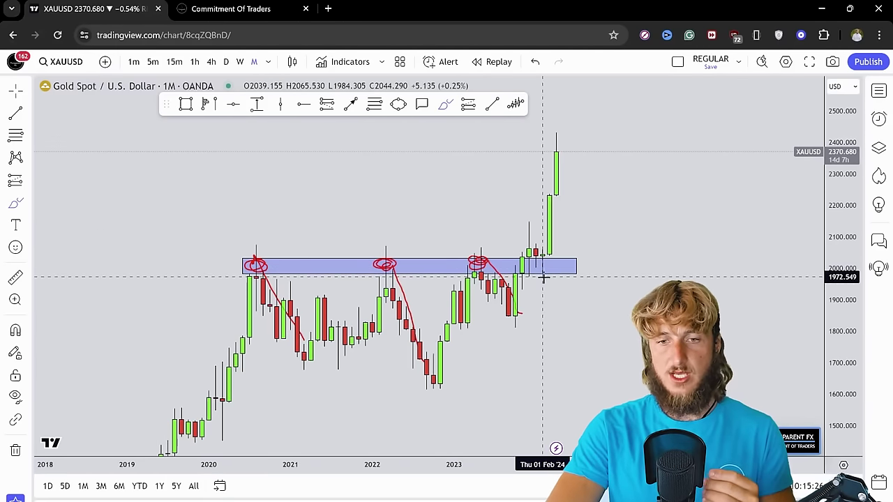
pyautogui.moveTo(543, 274); pyautogui.dragTo(543, 265)
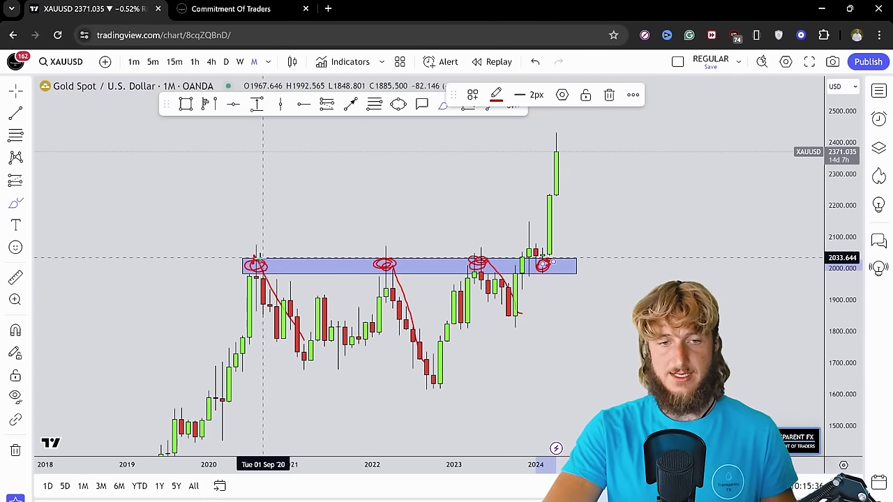
pyautogui.moveTo(544, 266); pyautogui.dragTo(557, 144)
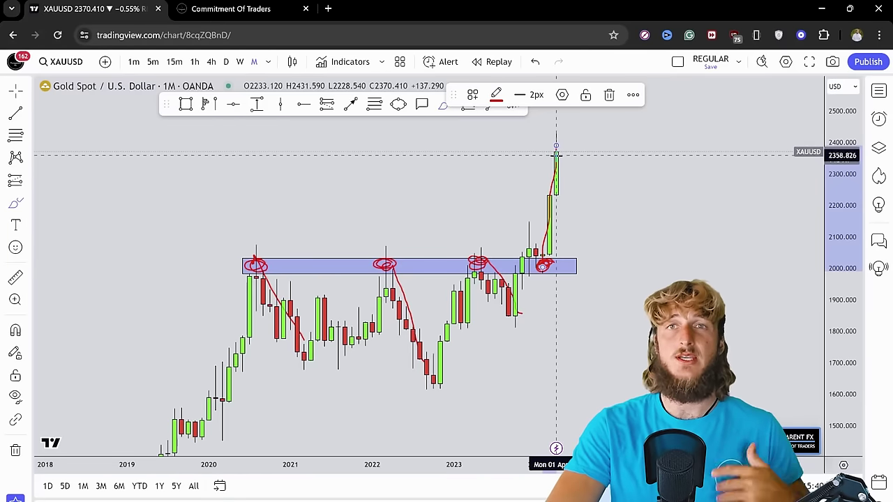
# Undo the brush circles and strokes drawn around the rectangle zone
pyautogui.click(547, 65)
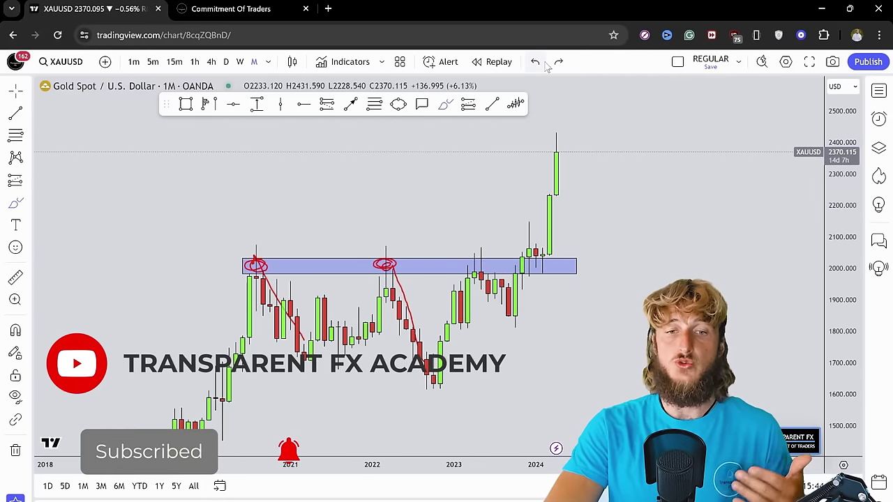
pyautogui.click(547, 65)
pyautogui.click(559, 61)
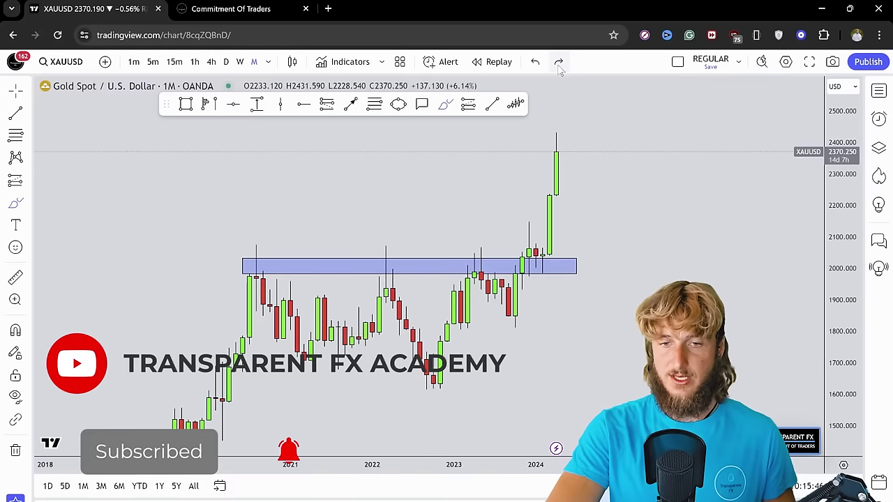
# Trace the impulse from the October 2023 low and its correction into the zone with the brush, and remove the stroke
pyautogui.moveTo(825, 310); pyautogui.dragTo(823, 288)
pyautogui.hscroll(3, 580, 318)
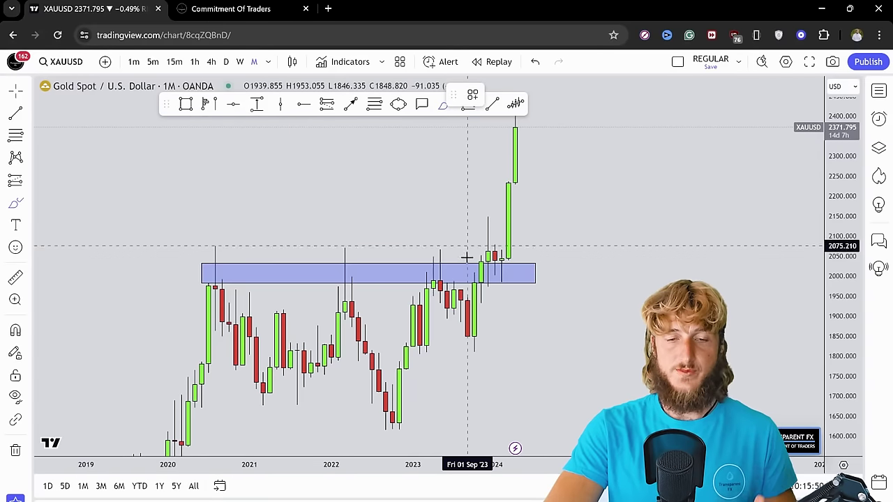
pyautogui.moveTo(474, 349)
pyautogui.mouseDown()
pyautogui.moveTo(479, 253)
pyautogui.moveTo(492, 245)
pyautogui.moveTo(501, 283)
pyautogui.mouseUp()
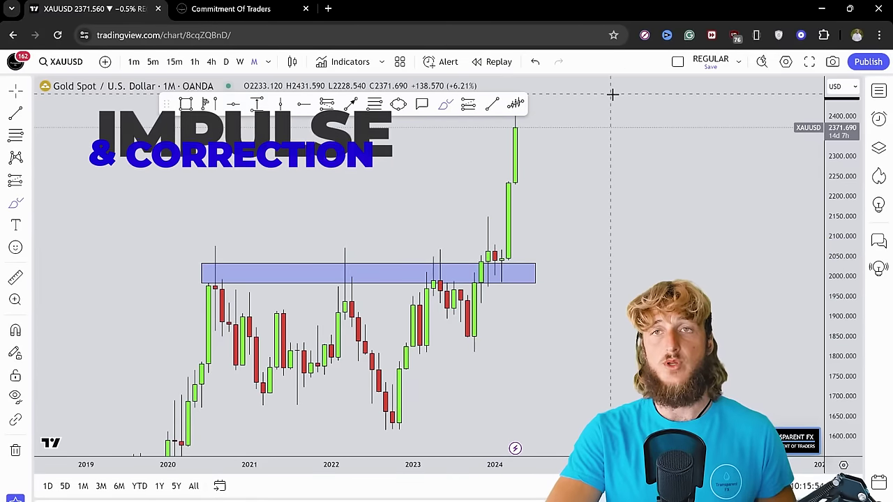
pyautogui.click(610, 95)
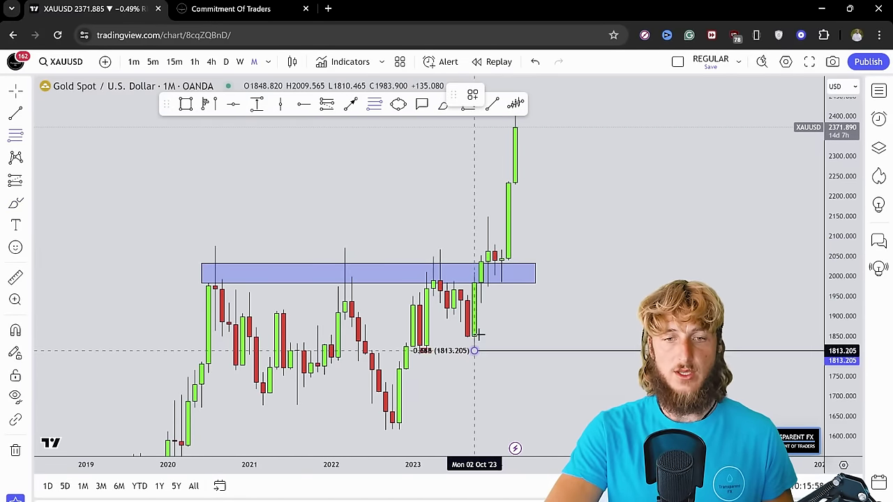
# Draw a Fibonacci retracement over the late 2023 impulse, fit the zone's upper edge to the 0.382 level, and brush-circle the retest
pyautogui.click(486, 215)
pyautogui.click(524, 272)
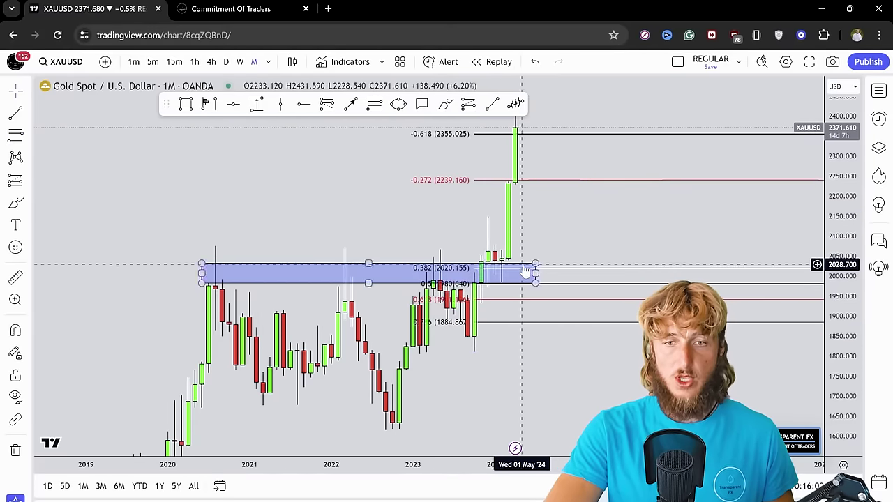
pyautogui.moveTo(535, 272); pyautogui.dragTo(501, 276)
pyautogui.click(549, 228)
pyautogui.click(445, 104)
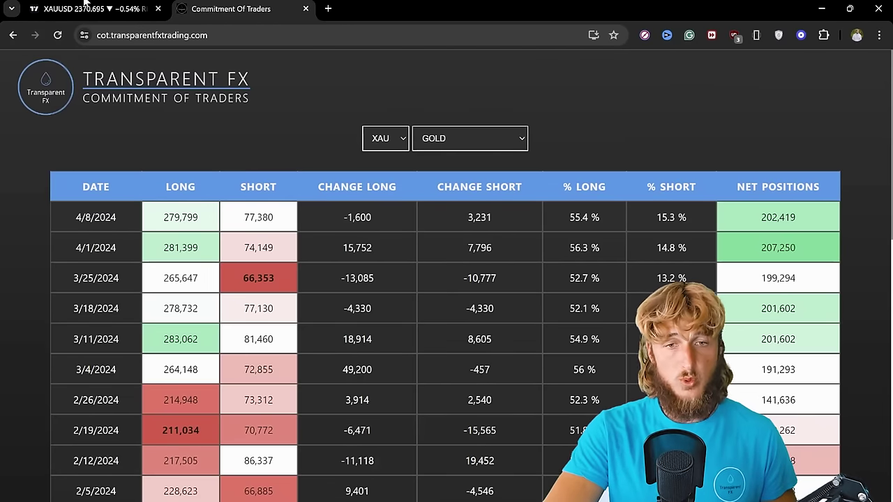
# Return to the TradingView chart and undo the Fibonacci retracement, the zone resize and the brush circle
pyautogui.click(83, 7)
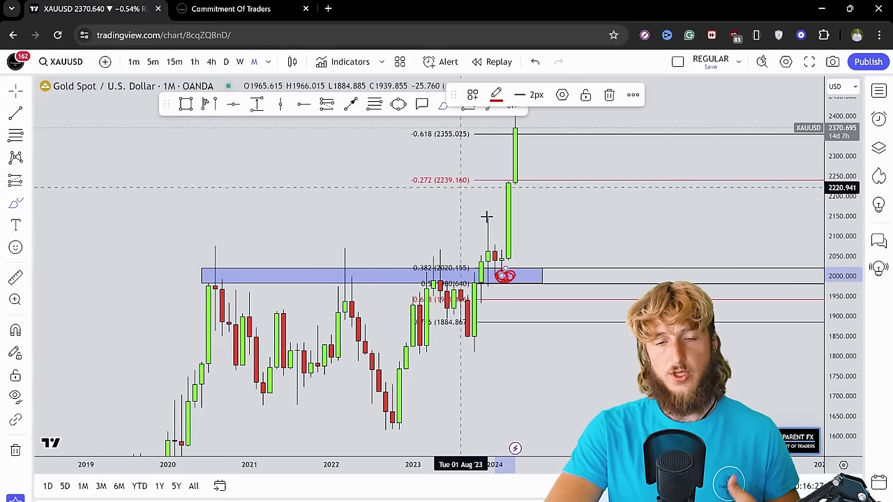
pyautogui.click(544, 63)
pyautogui.click(543, 64)
pyautogui.click(544, 63)
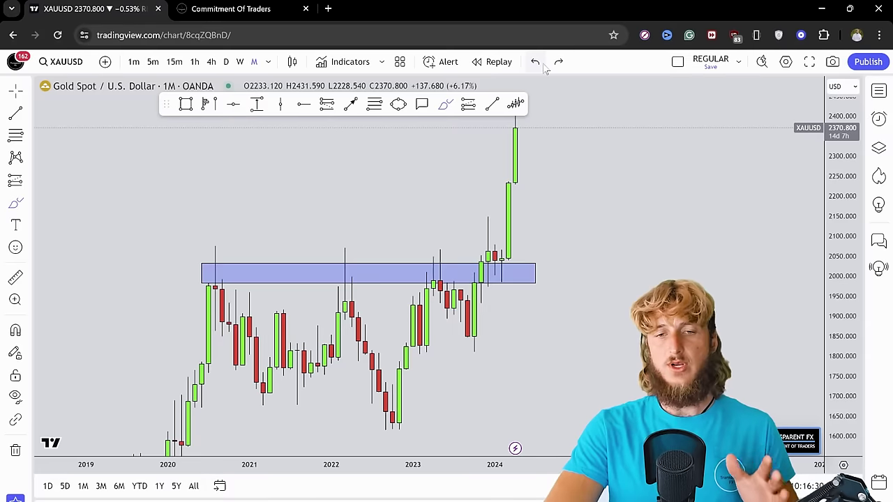
pyautogui.click(543, 63)
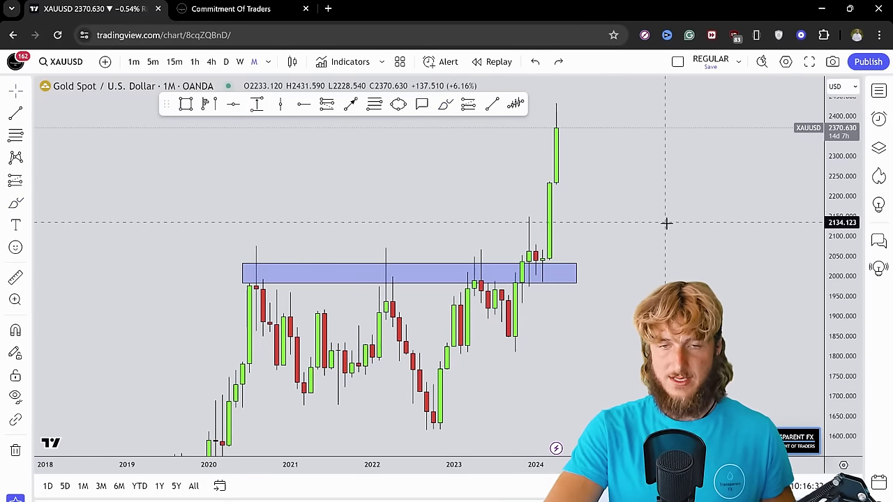
# Brush a projected path from the zone's 2024 retest up to current price, down to about 2275 and up to about 2540
pyautogui.moveTo(667, 223); pyautogui.dragTo(541, 309)
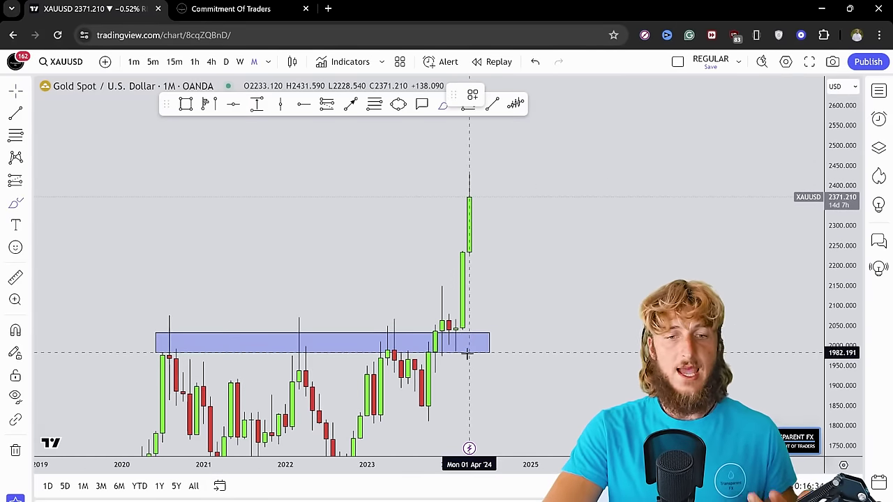
pyautogui.moveTo(461, 350)
pyautogui.mouseDown()
pyautogui.moveTo(470, 190)
pyautogui.moveTo(511, 237)
pyautogui.moveTo(524, 129)
pyautogui.mouseUp()
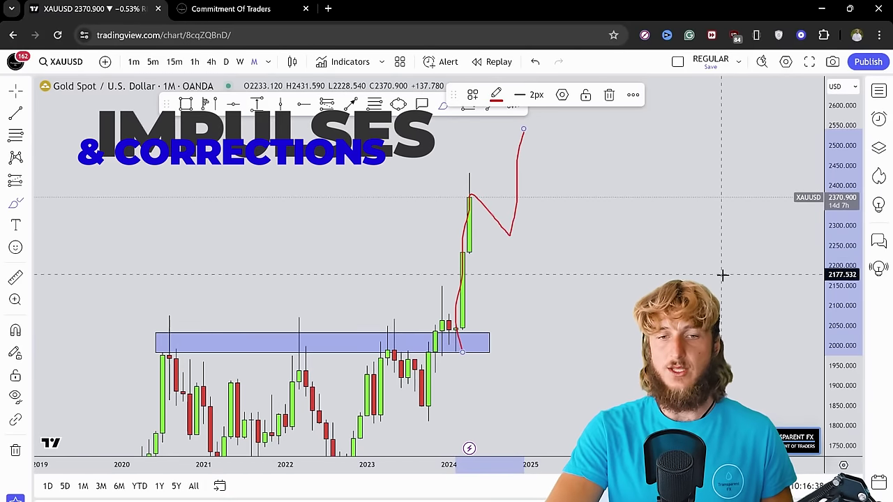
pyautogui.moveTo(723, 275); pyautogui.dragTo(707, 242)
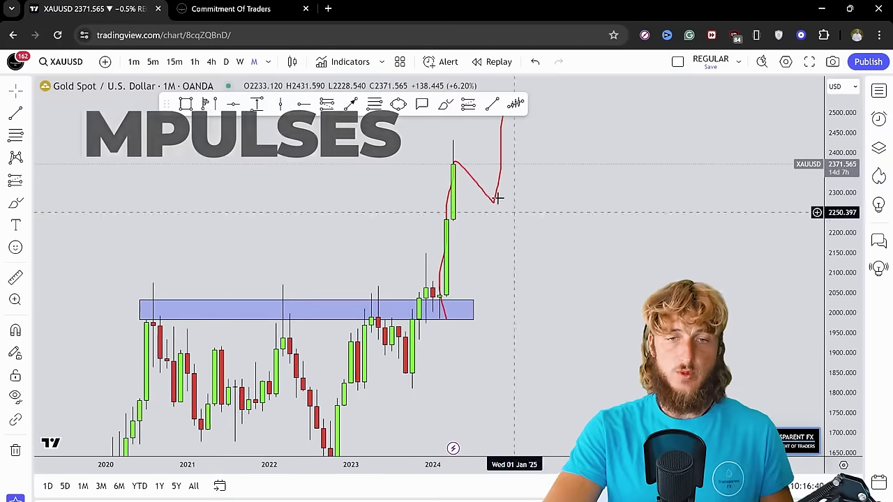
# Brush over the past and projected corrections, and sketch a separate rising zigzag of impulses and corrections beside the candles
pyautogui.moveTo(454, 166); pyautogui.dragTo(494, 202)
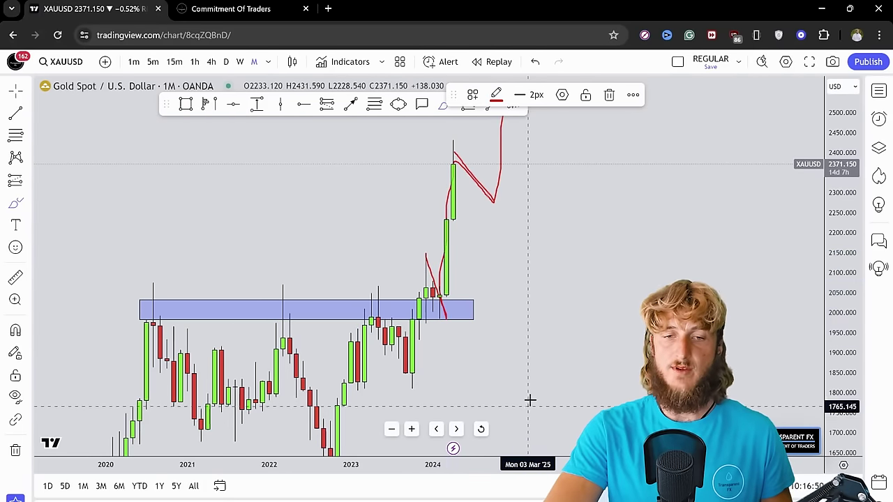
pyautogui.moveTo(528, 401); pyautogui.dragTo(558, 268)
pyautogui.moveTo(604, 317); pyautogui.dragTo(644, 171)
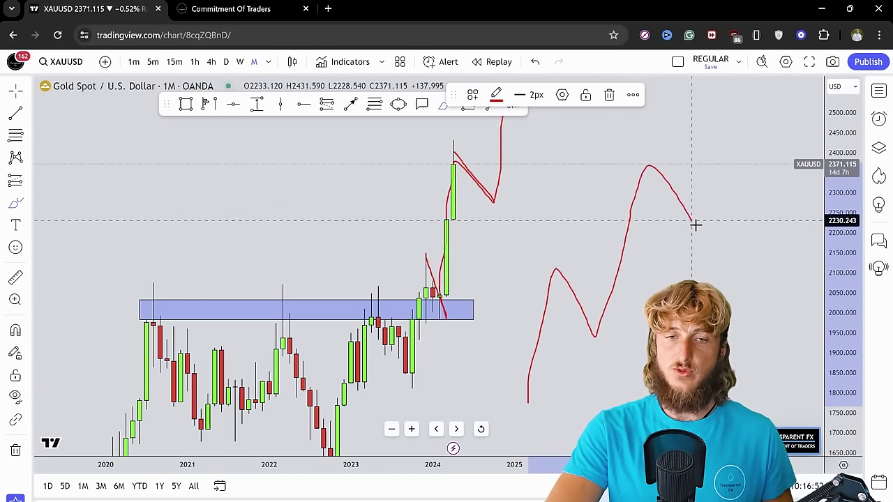
pyautogui.moveTo(696, 223); pyautogui.dragTo(718, 96)
pyautogui.moveTo(739, 319); pyautogui.dragTo(622, 350)
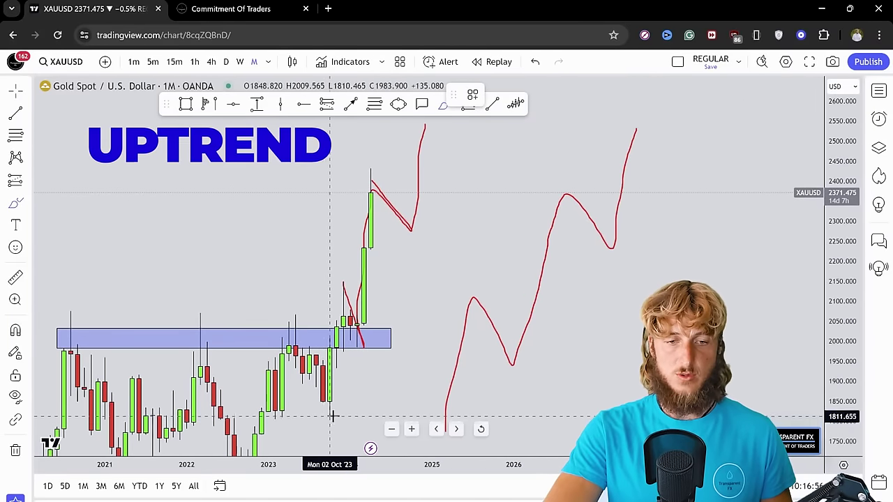
# Circle the swing lows and highs of the gold uptrend and mark the zigzag's last low and its final impulse
pyautogui.moveTo(332, 416); pyautogui.dragTo(331, 414)
pyautogui.moveTo(361, 347); pyautogui.dragTo(363, 341)
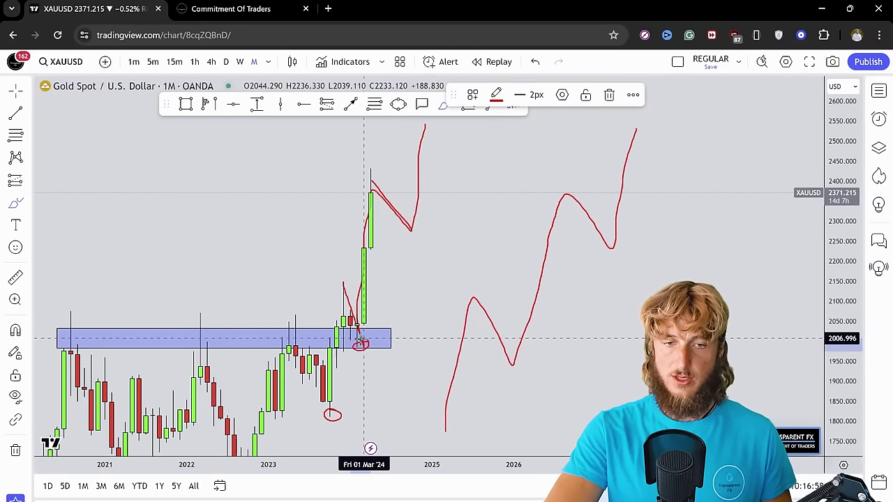
pyautogui.moveTo(337, 293); pyautogui.dragTo(347, 279)
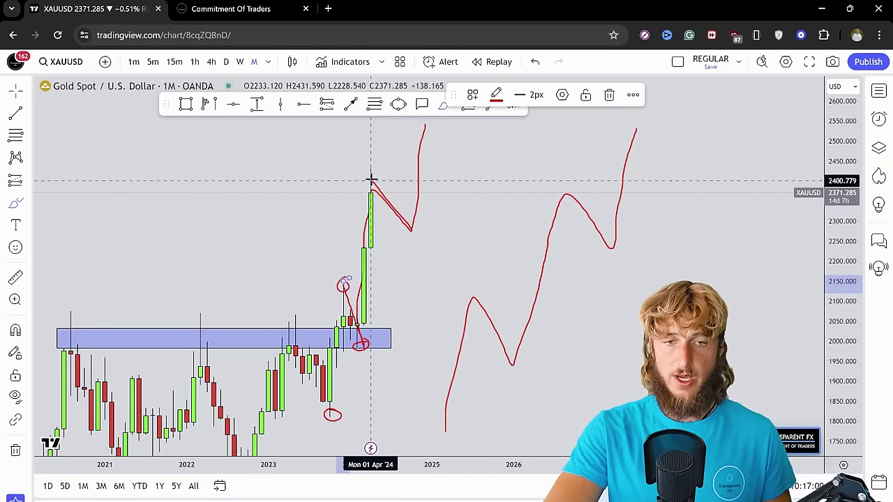
pyautogui.moveTo(370, 180)
pyautogui.mouseDown()
pyautogui.moveTo(415, 233)
pyautogui.moveTo(405, 231)
pyautogui.moveTo(425, 120)
pyautogui.mouseUp()
pyautogui.moveTo(619, 237)
pyautogui.mouseDown()
pyautogui.moveTo(607, 247)
pyautogui.moveTo(630, 134)
pyautogui.mouseUp()
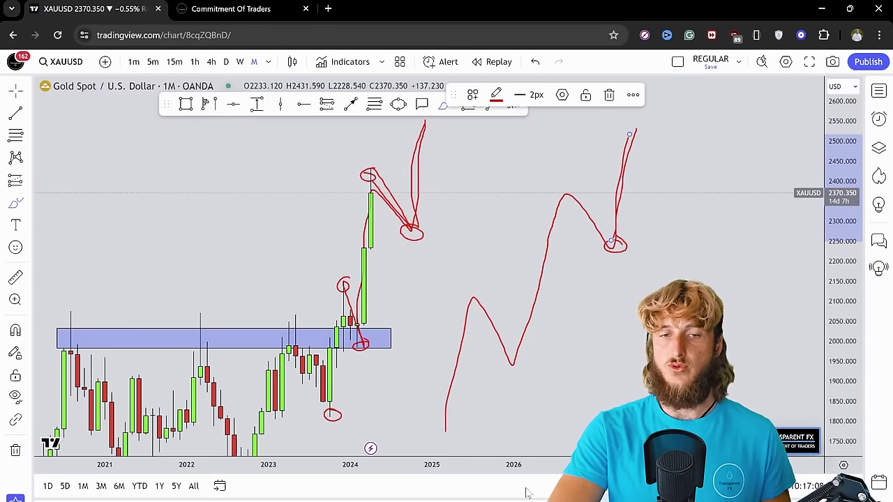
# Undo the swing circles, the example zigzag and the extra correction strokes
pyautogui.click(536, 62)
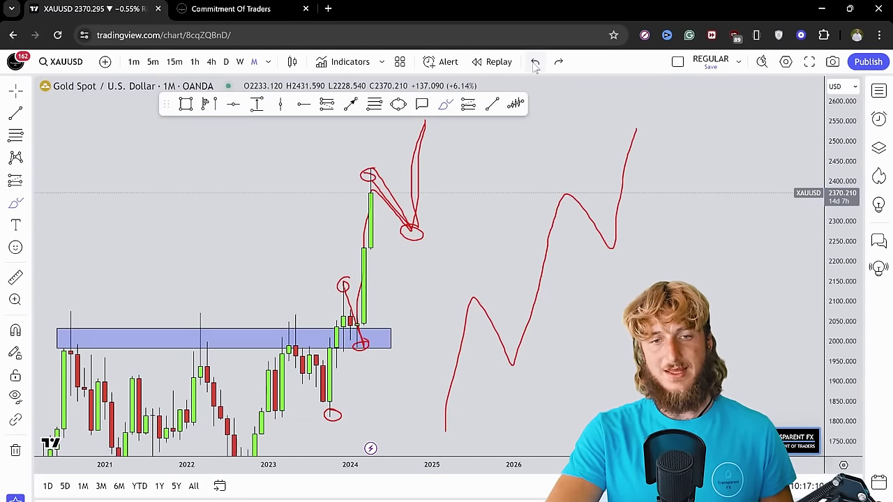
pyautogui.click(536, 63)
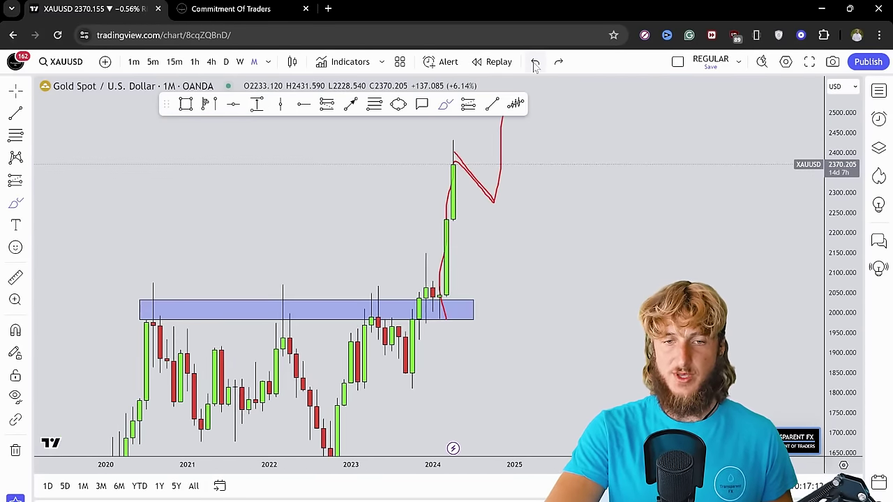
pyautogui.click(535, 63)
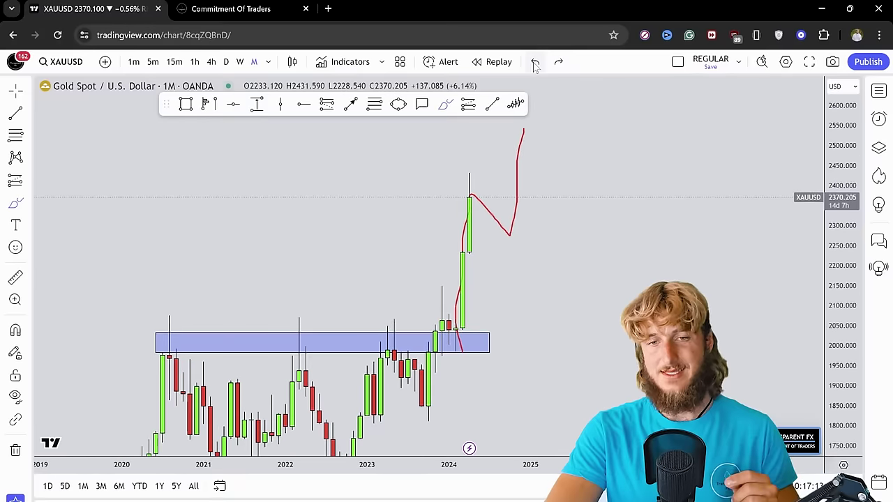
# Switch the gold chart to the weekly timeframe and frame the 2024 rally
pyautogui.click(240, 62)
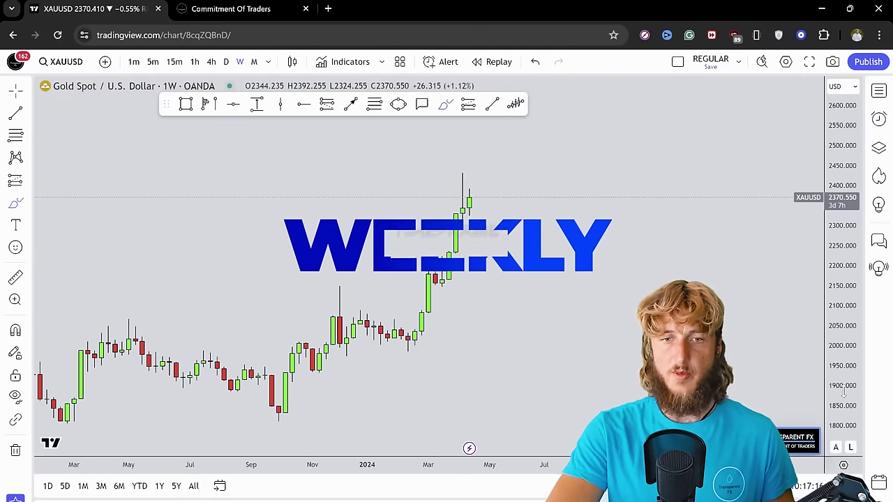
pyautogui.moveTo(843, 392); pyautogui.dragTo(618, 293)
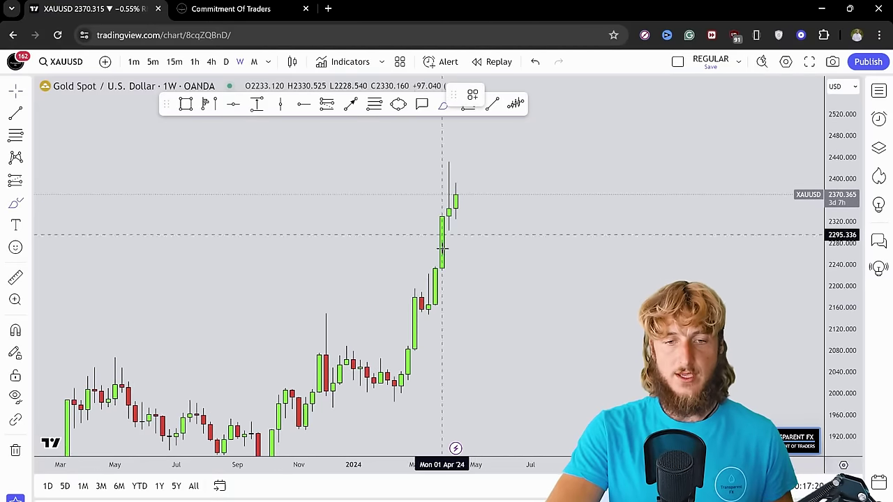
# Brush the 2024 weekly impulses and correction with a projected pullback and new high, and undo the strokes
pyautogui.moveTo(401, 395)
pyautogui.mouseDown()
pyautogui.moveTo(413, 289)
pyautogui.moveTo(419, 277)
pyautogui.moveTo(429, 314)
pyautogui.moveTo(455, 186)
pyautogui.mouseUp()
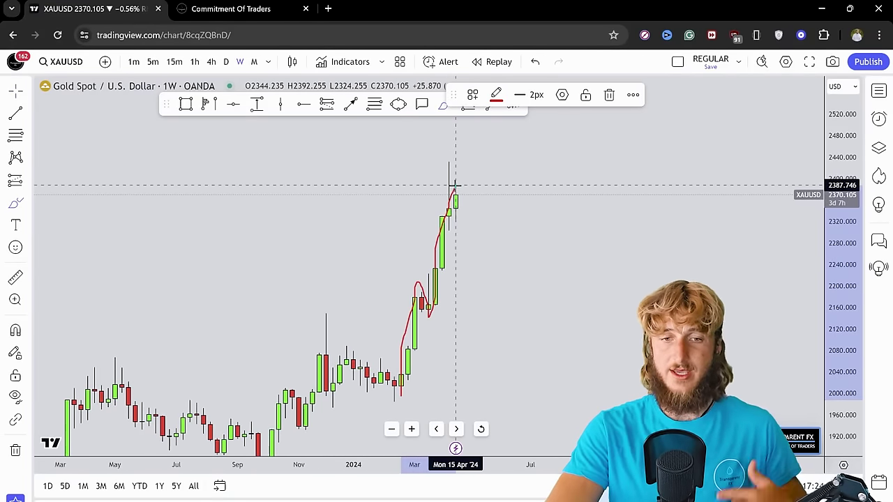
pyautogui.moveTo(477, 225)
pyautogui.mouseDown()
pyautogui.moveTo(487, 247)
pyautogui.moveTo(509, 142)
pyautogui.mouseUp()
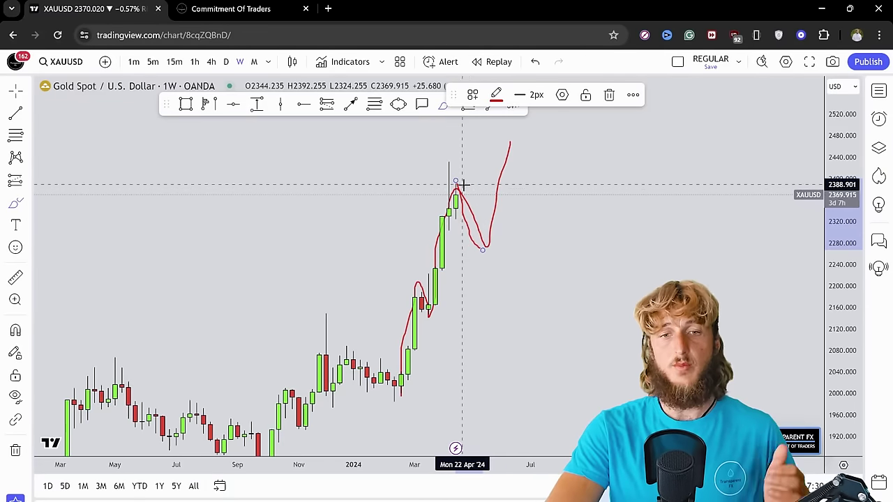
pyautogui.moveTo(463, 185); pyautogui.dragTo(480, 236)
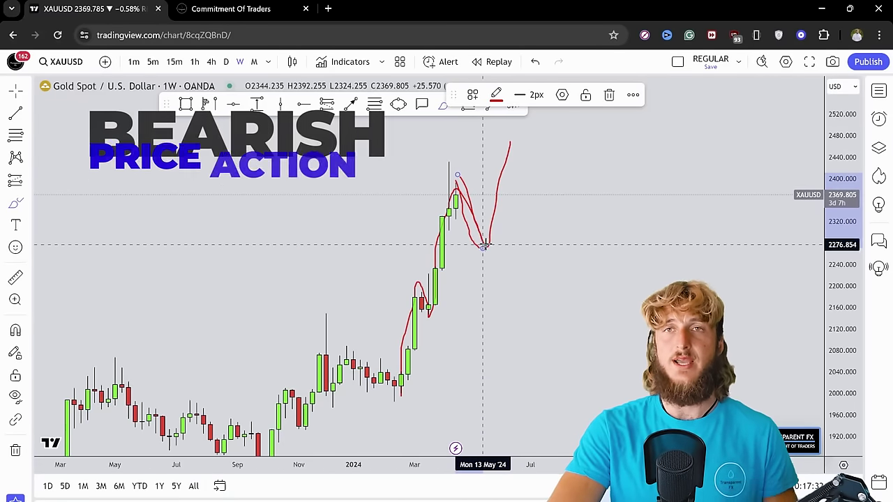
pyautogui.click(536, 61)
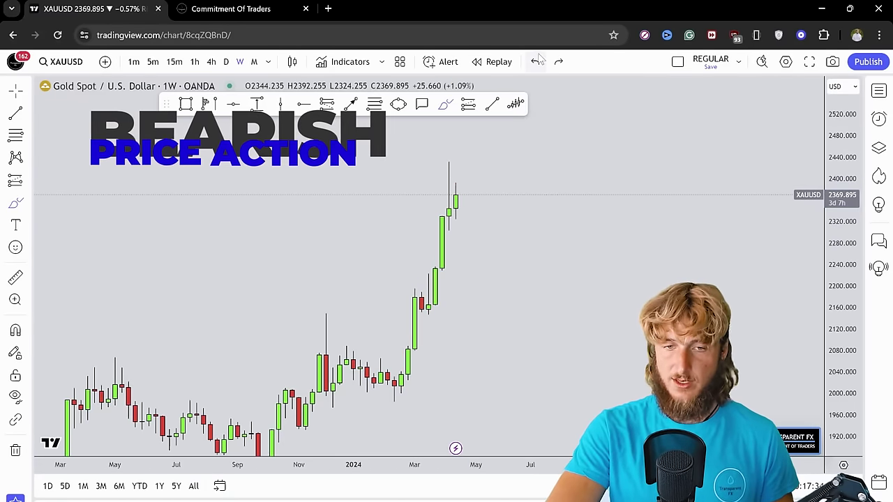
# Sketch a bearish move down from the April high on the weekly chart and delete the stroke
pyautogui.moveTo(584, 237); pyautogui.dragTo(576, 265)
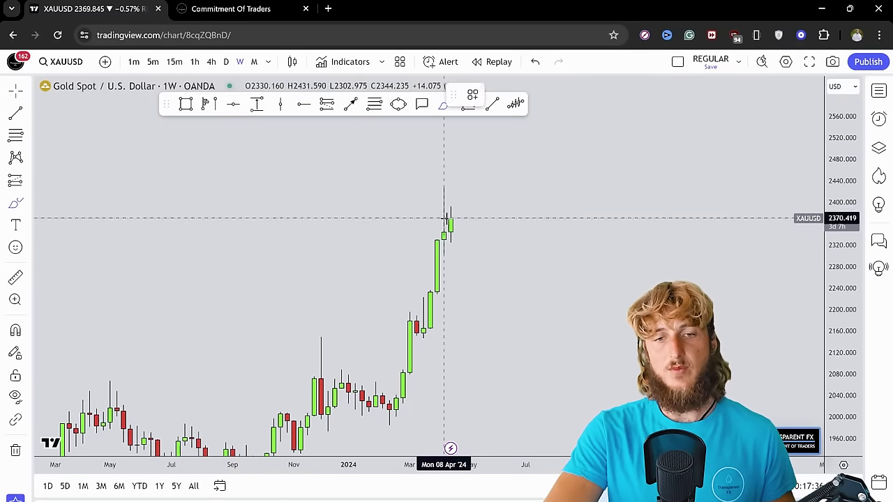
pyautogui.moveTo(445, 218)
pyautogui.mouseDown()
pyautogui.moveTo(470, 211)
pyautogui.moveTo(497, 283)
pyautogui.mouseUp()
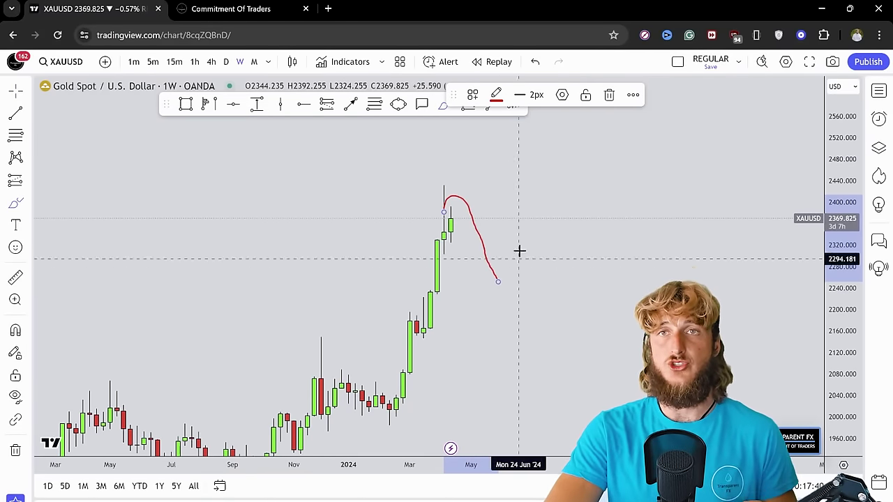
pyautogui.click(609, 95)
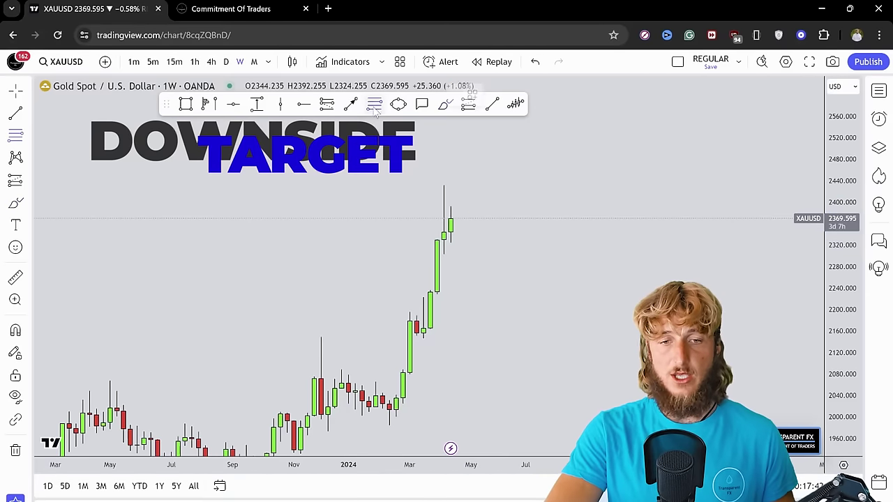
# Mark a projected pullback to the 0.382 level of a Fibonacci retracement over the March–April rally, and undo these drawings
pyautogui.click(375, 106)
pyautogui.click(429, 335)
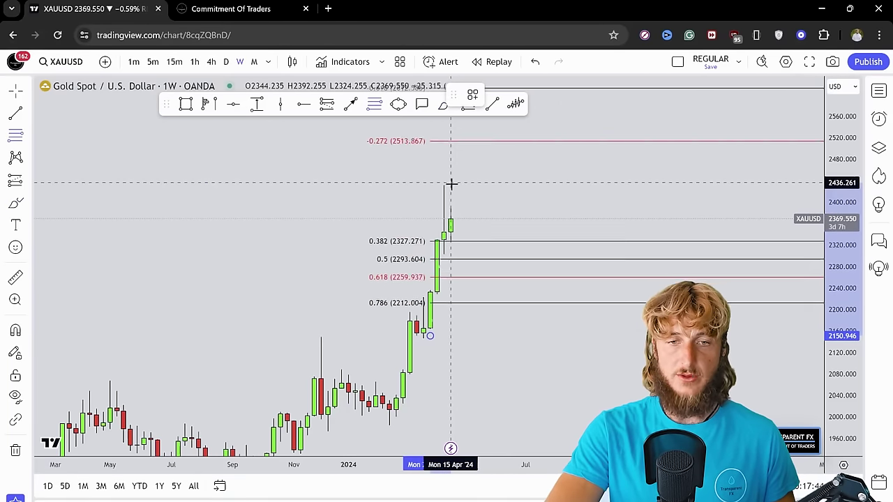
pyautogui.click(478, 200)
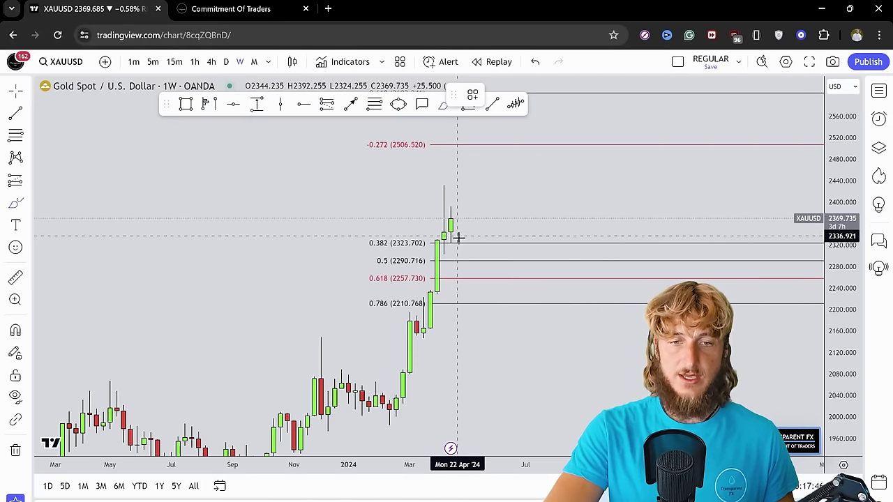
pyautogui.moveTo(459, 239); pyautogui.dragTo(520, 242)
pyautogui.moveTo(452, 217)
pyautogui.mouseDown()
pyautogui.moveTo(454, 197)
pyautogui.moveTo(482, 241)
pyautogui.mouseUp()
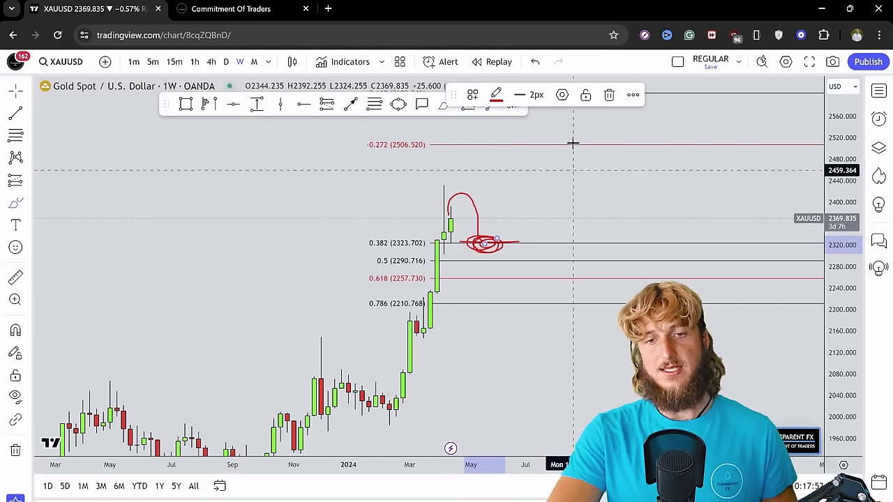
pyautogui.click(538, 68)
pyautogui.click(539, 68)
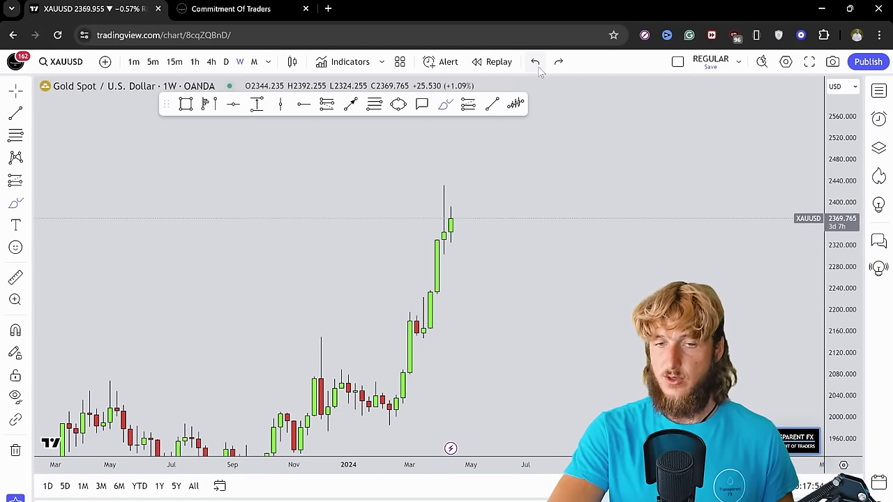
# Switch the gold chart to the daily timeframe and frame the start of the rally at the February low
pyautogui.click(225, 61)
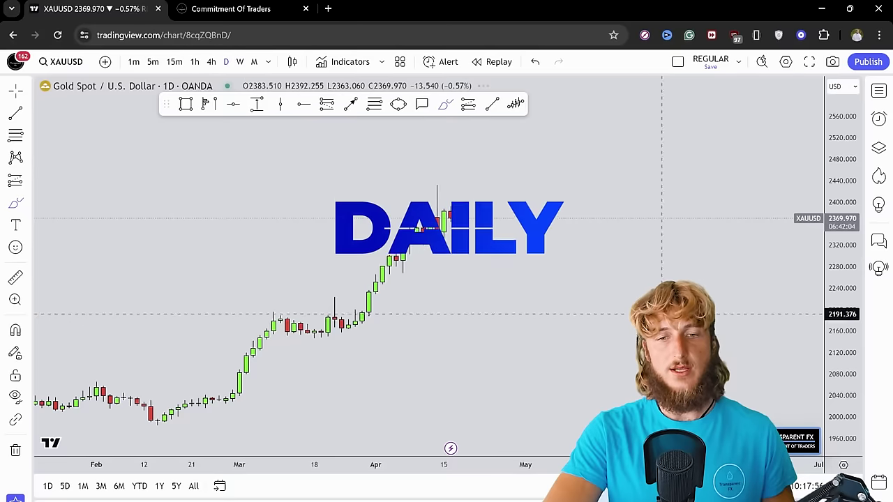
pyautogui.moveTo(584, 367); pyautogui.dragTo(612, 374)
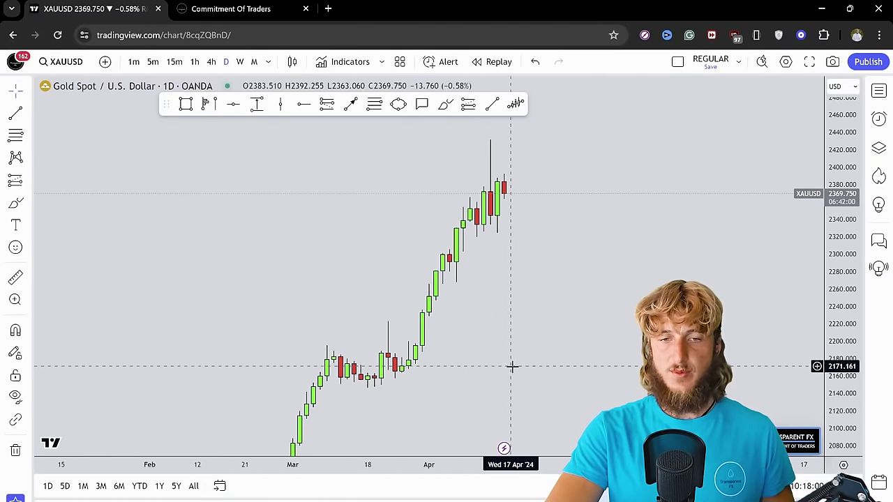
pyautogui.moveTo(512, 366); pyautogui.dragTo(649, 218)
pyautogui.moveTo(830, 410); pyautogui.dragTo(830, 279)
# Circle the February low and the correction lows, and brush the daily impulses and corrections up to the latest April candles
pyautogui.moveTo(353, 377)
pyautogui.mouseDown()
pyautogui.moveTo(329, 373)
pyautogui.moveTo(342, 370)
pyautogui.moveTo(375, 320)
pyautogui.moveTo(423, 315)
pyautogui.moveTo(417, 319)
pyautogui.mouseUp()
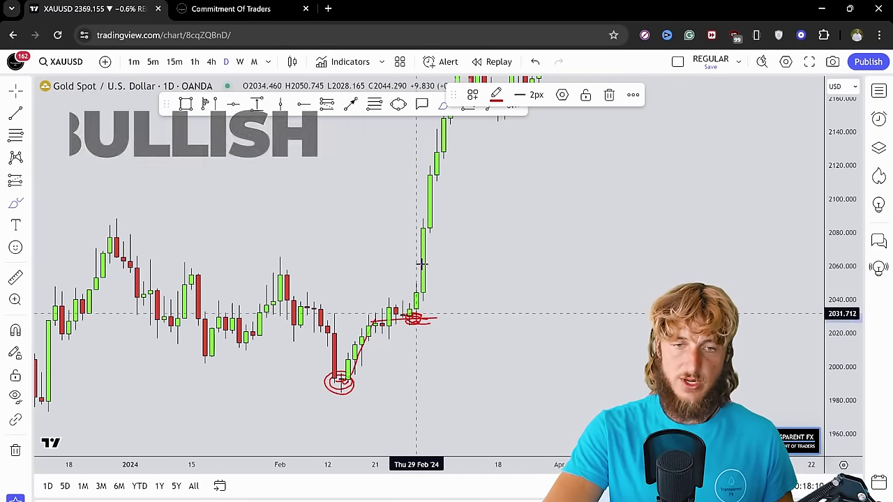
pyautogui.moveTo(421, 261); pyautogui.dragTo(457, 129)
pyautogui.moveTo(569, 227); pyautogui.dragTo(506, 401)
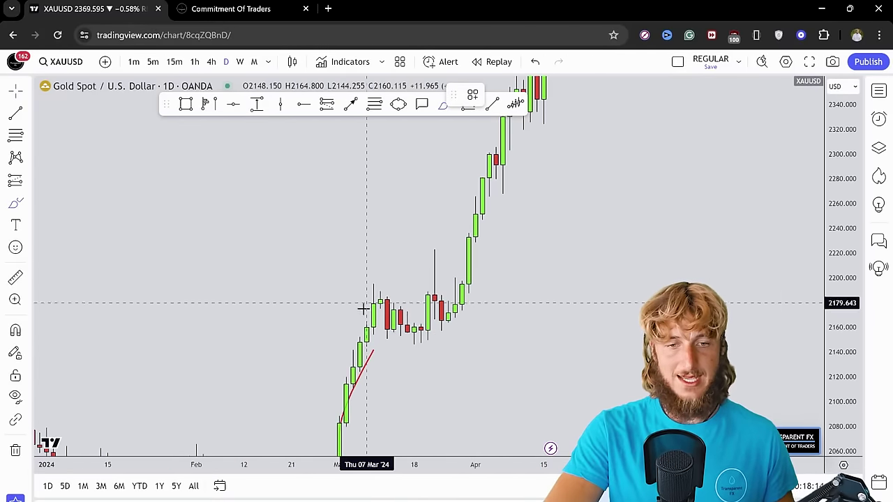
pyautogui.moveTo(373, 304); pyautogui.dragTo(381, 315)
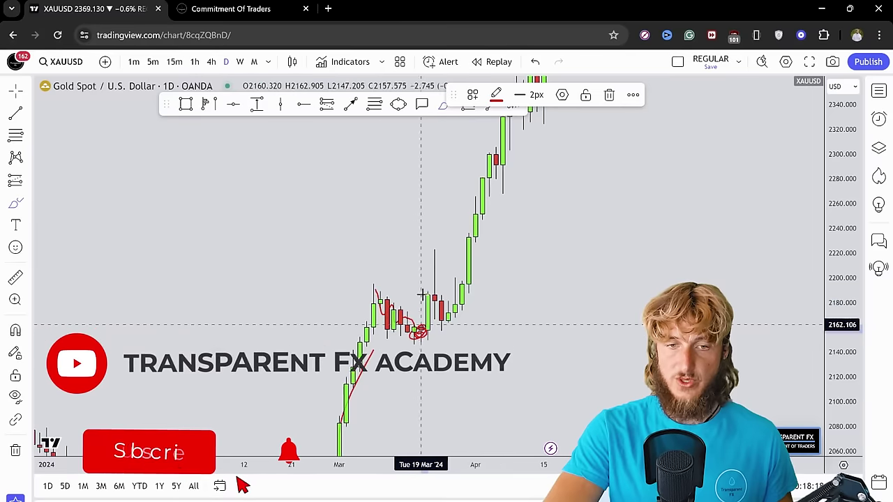
pyautogui.moveTo(421, 332)
pyautogui.mouseDown()
pyautogui.moveTo(430, 251)
pyautogui.moveTo(440, 289)
pyautogui.moveTo(416, 319)
pyautogui.moveTo(464, 319)
pyautogui.moveTo(495, 143)
pyautogui.mouseUp()
pyautogui.moveTo(600, 270); pyautogui.dragTo(530, 419)
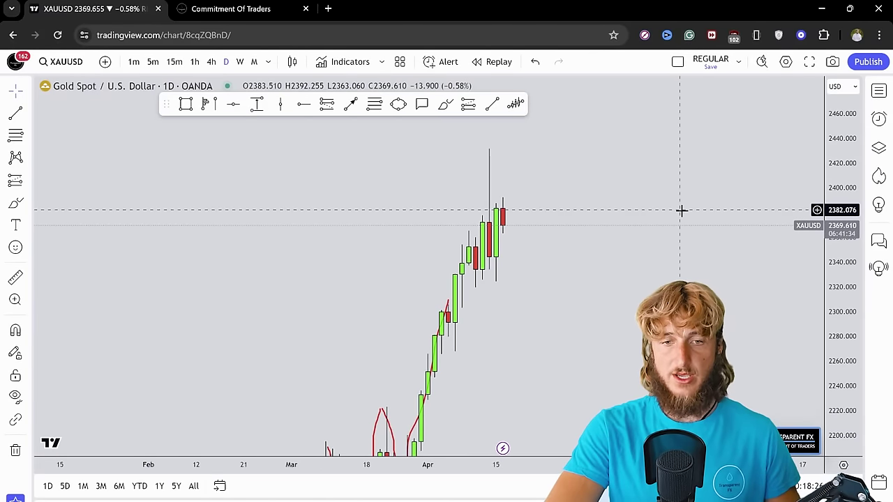
pyautogui.click(454, 110)
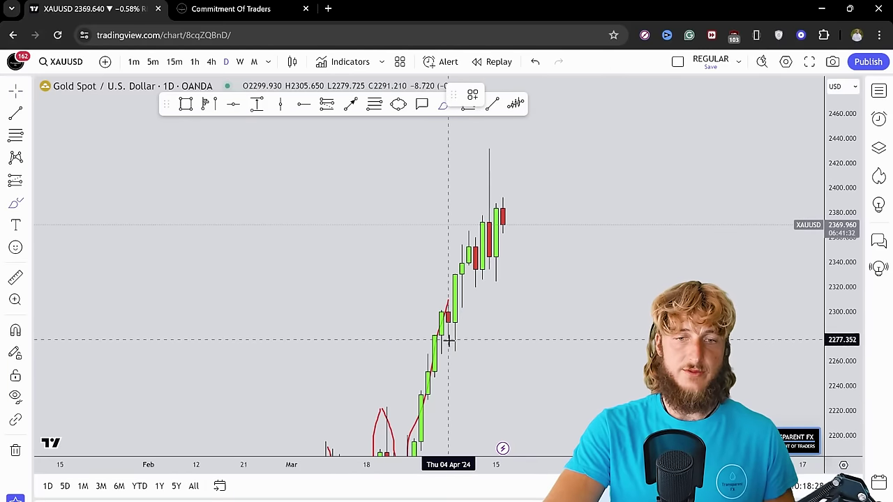
pyautogui.moveTo(455, 279)
pyautogui.mouseDown()
pyautogui.moveTo(468, 220)
pyautogui.moveTo(478, 293)
pyautogui.moveTo(512, 180)
pyautogui.mouseUp()
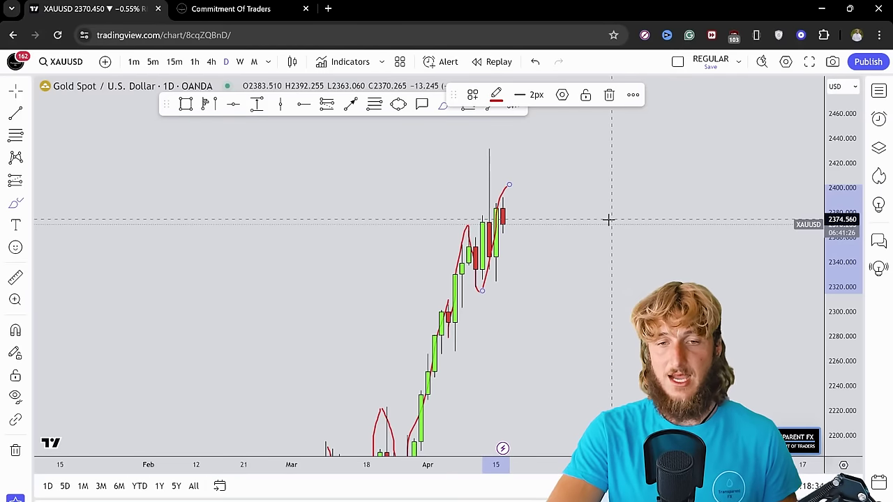
# Undo the latest swing strokes and remove the remaining brush drawings using the chart's object list
pyautogui.click(535, 61)
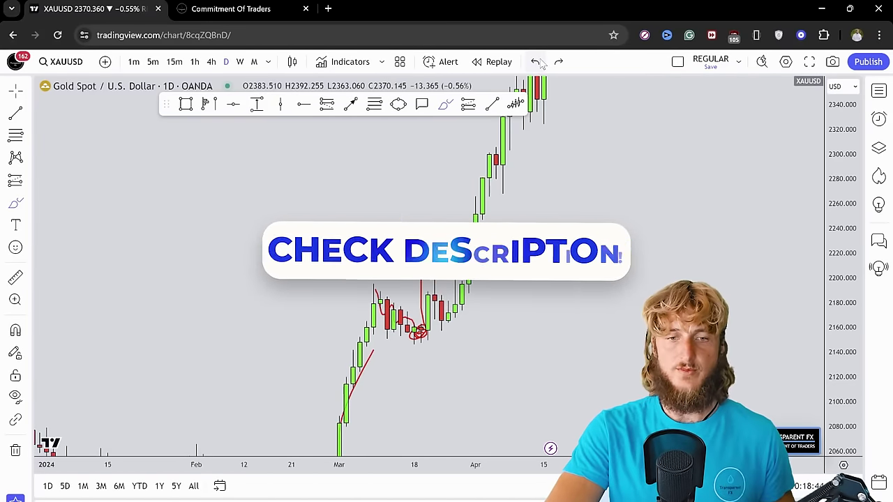
pyautogui.click(543, 63)
pyautogui.click(879, 148)
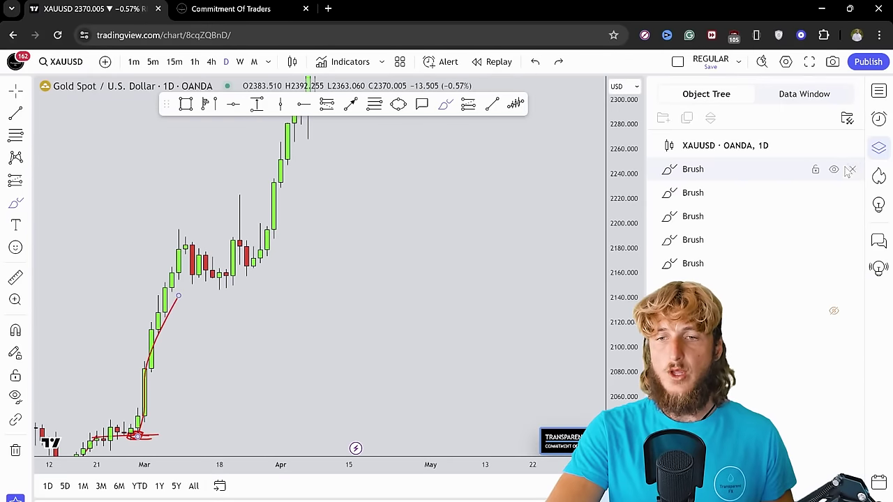
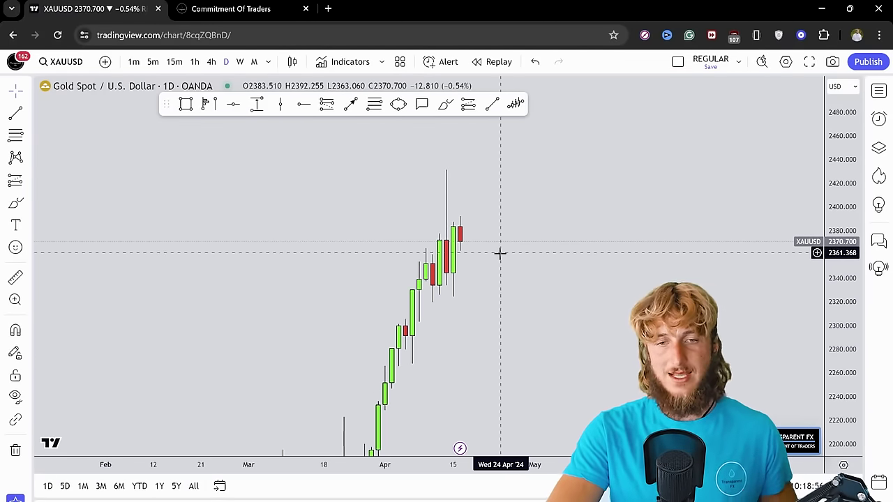
# Switch to the Commitment of Traders page and compare gold's net positions for 4/1/2024 and 4/8/2024 and the latest long and short changes
pyautogui.click(230, 9)
pyautogui.moveTo(263, 104); pyautogui.dragTo(86, 107)
pyautogui.click(86, 108)
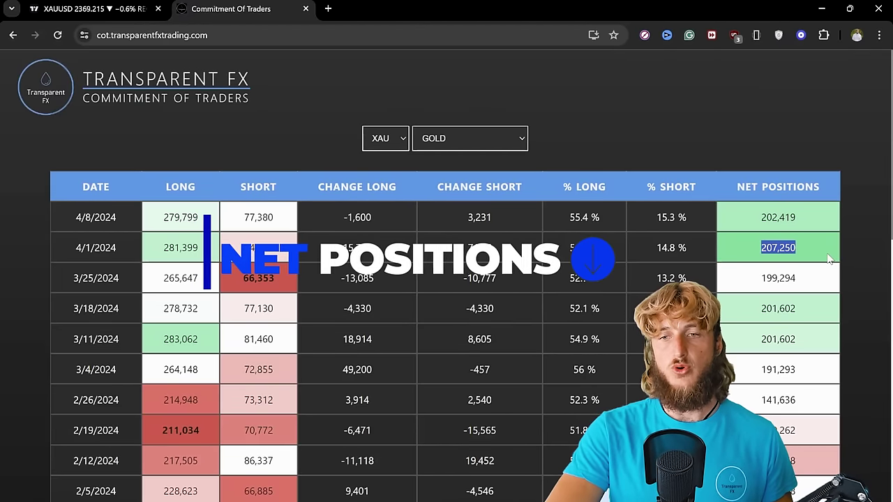
pyautogui.doubleClick(828, 219)
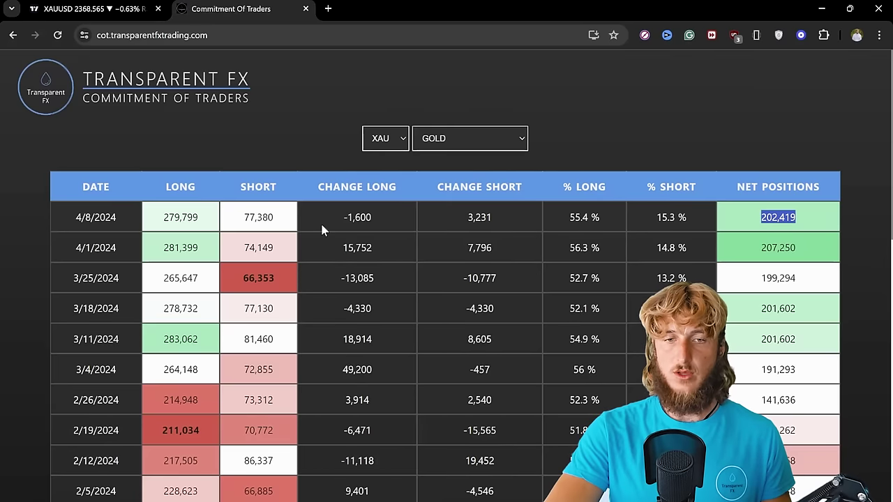
pyautogui.click(508, 222)
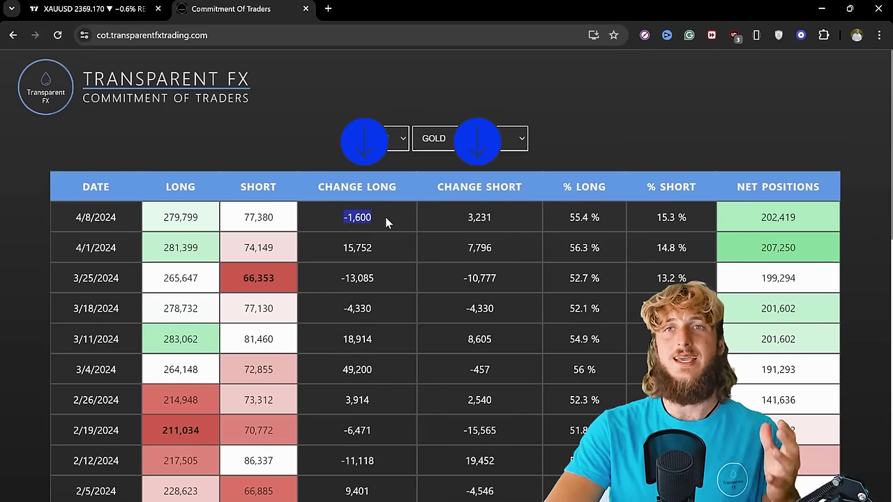
pyautogui.click(405, 169)
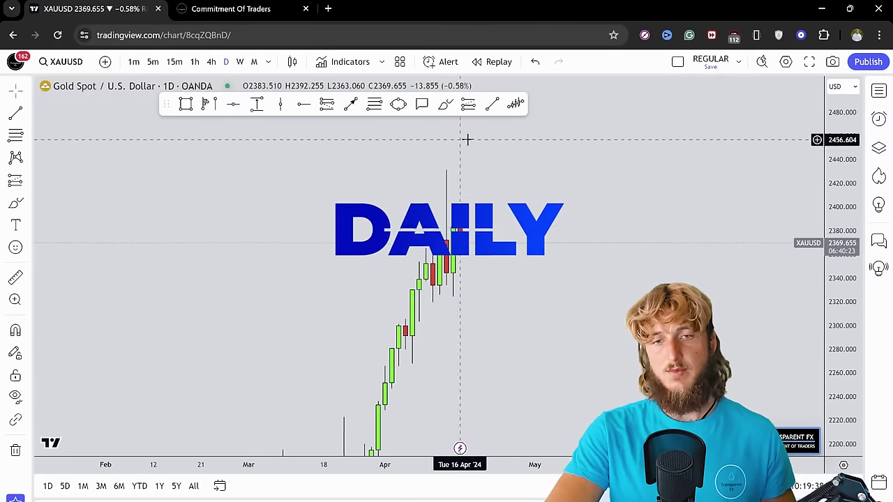
# Return to the daily gold chart, brush two possible declining paths from the latest candle, and undo them
pyautogui.moveTo(469, 241); pyautogui.dragTo(537, 370)
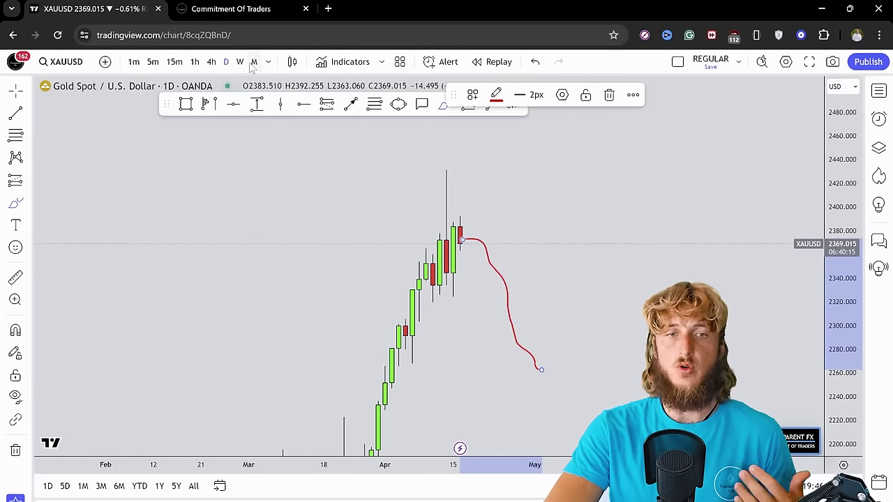
pyautogui.moveTo(460, 241)
pyautogui.mouseDown()
pyautogui.moveTo(537, 329)
pyautogui.moveTo(562, 387)
pyautogui.mouseUp()
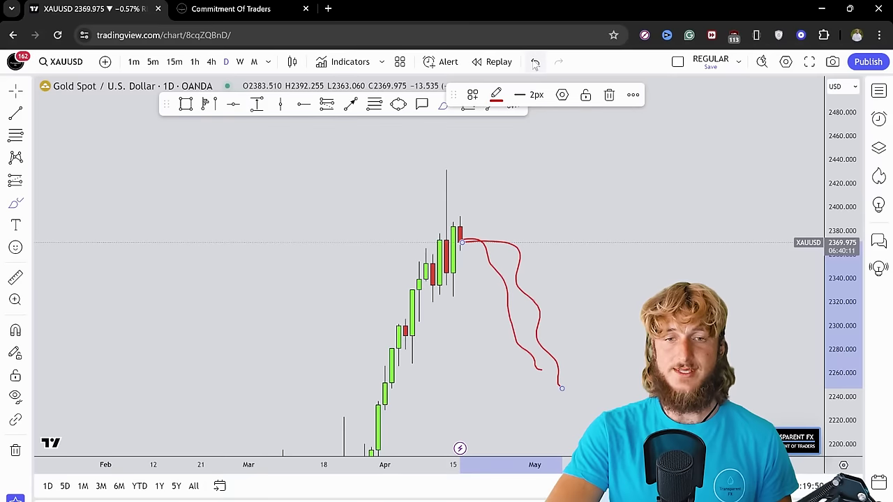
pyautogui.click(535, 61)
# Draw a rectangular support zone from about 2346 down to 2325.5, spanning 9 April to 2 May 2024
pyautogui.moveTo(705, 267)
pyautogui.mouseDown()
pyautogui.moveTo(599, 251)
pyautogui.moveTo(592, 279)
pyautogui.mouseUp()
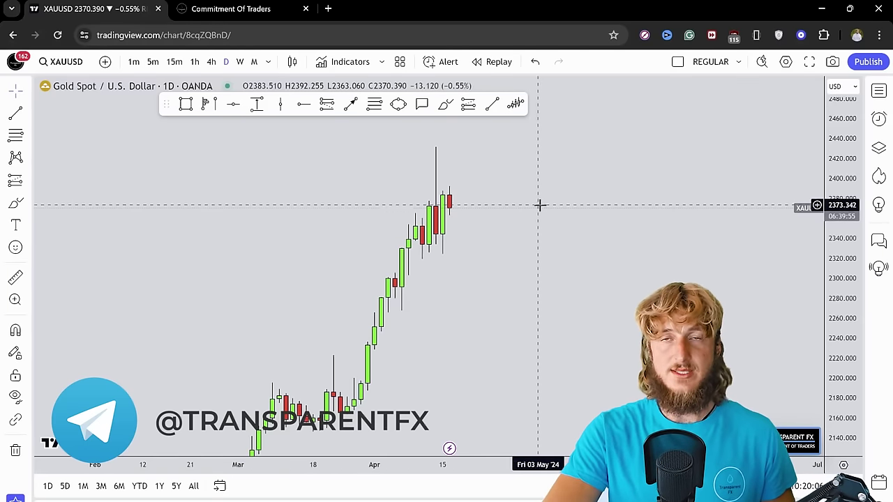
pyautogui.click(186, 104)
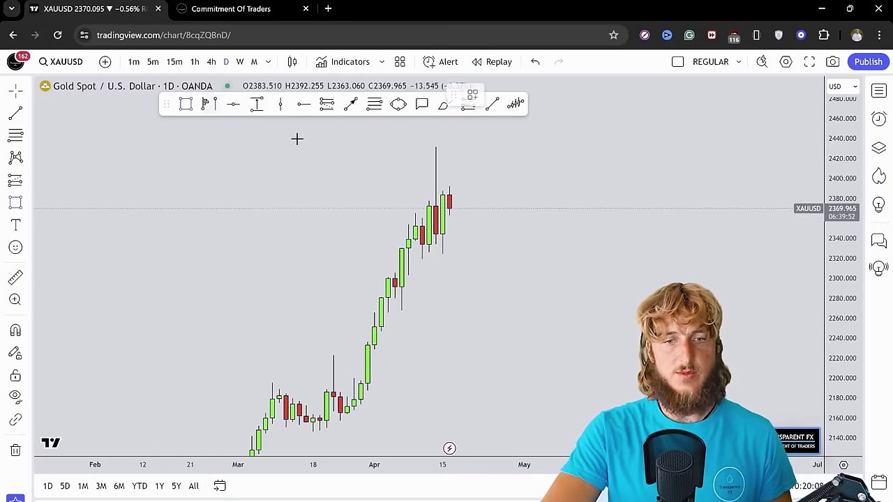
pyautogui.moveTo(415, 232); pyautogui.dragTo(532, 252)
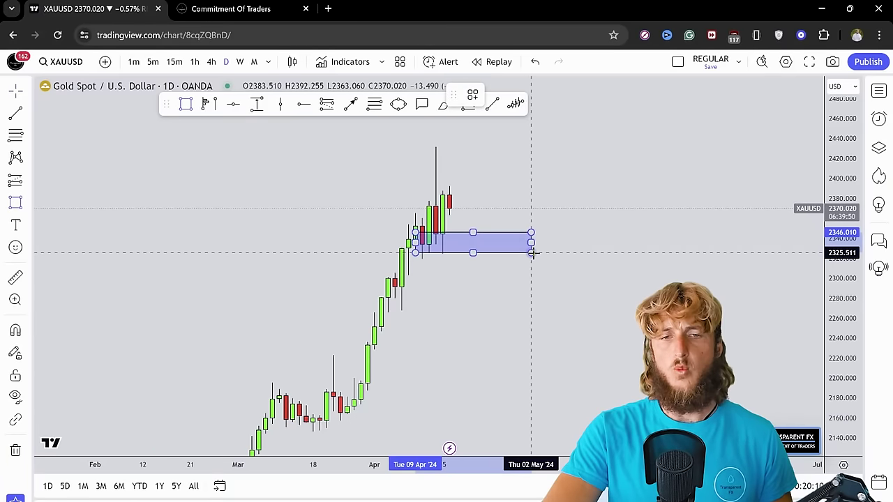
# Circle the two recent lows in the support zone, brush the bounce, and sketch a projected rising zigzag from the latest candle
pyautogui.click(459, 119)
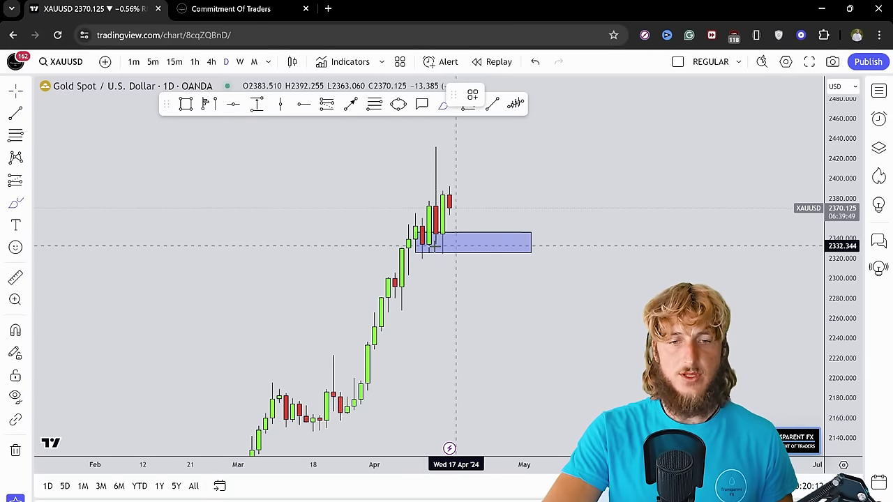
pyautogui.click(474, 241)
pyautogui.click(412, 209)
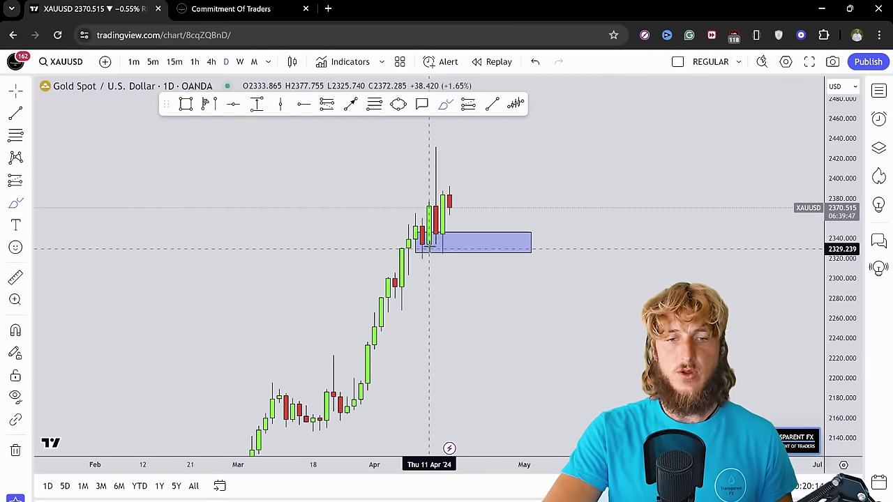
pyautogui.moveTo(429, 244)
pyautogui.mouseDown()
pyautogui.moveTo(409, 249)
pyautogui.moveTo(426, 199)
pyautogui.mouseUp()
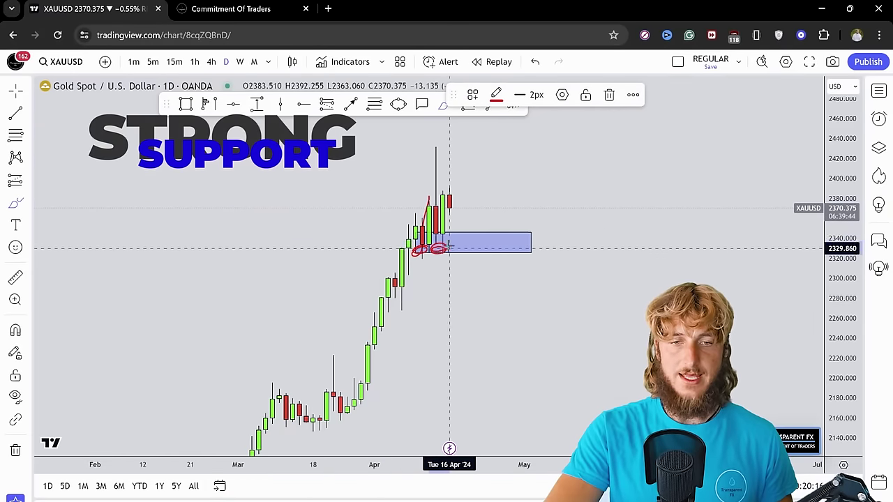
pyautogui.moveTo(452, 202); pyautogui.dragTo(545, 145)
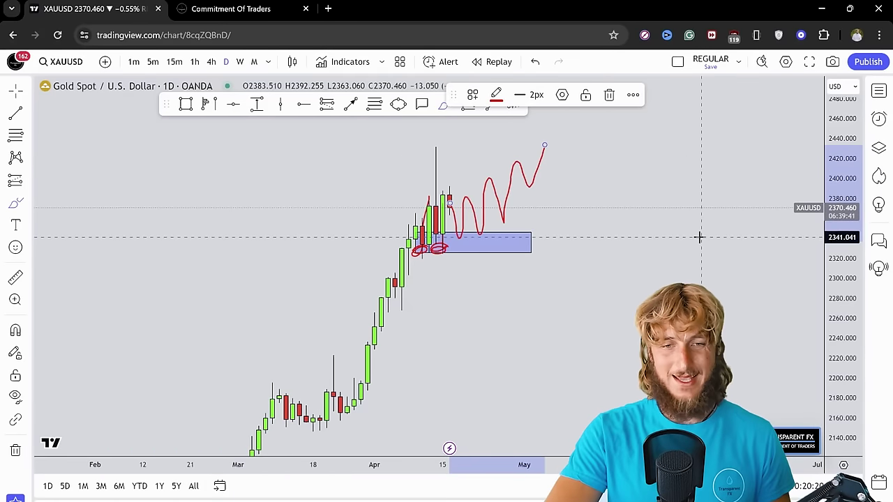
# Undo the brush marks and draw arrows for a break below the support zone, a retest of its lower edge and a further decline
pyautogui.click(535, 62)
pyautogui.click(535, 62)
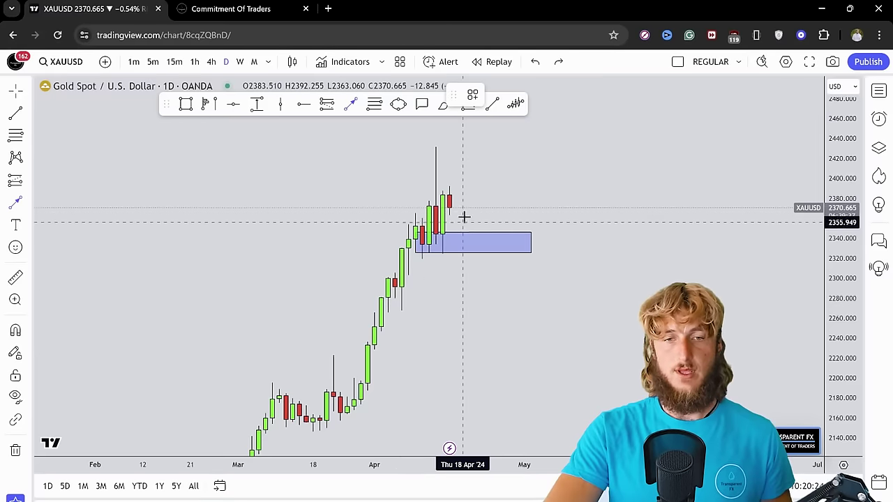
pyautogui.moveTo(457, 208)
pyautogui.mouseDown()
pyautogui.moveTo(474, 289)
pyautogui.moveTo(469, 300)
pyautogui.moveTo(493, 256)
pyautogui.moveTo(565, 242)
pyautogui.moveTo(542, 309)
pyautogui.moveTo(551, 332)
pyautogui.mouseUp()
pyautogui.click(584, 295)
# Draw a circle over the support zone around the expected retest, between the upward arrow and the final downward arrow
pyautogui.click(399, 103)
pyautogui.click(491, 257)
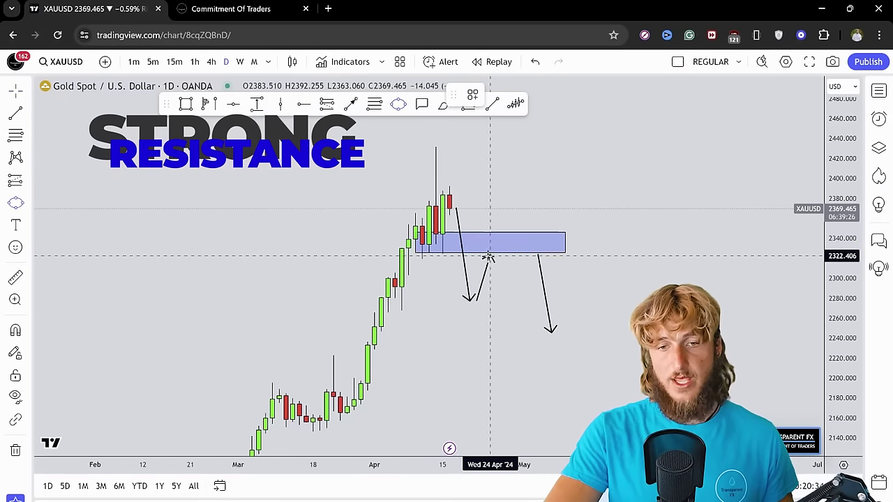
pyautogui.click(538, 225)
pyautogui.moveTo(669, 325); pyautogui.dragTo(639, 321)
# Brush a possible decline from the circled retest area and undo the stroke
pyautogui.click(445, 104)
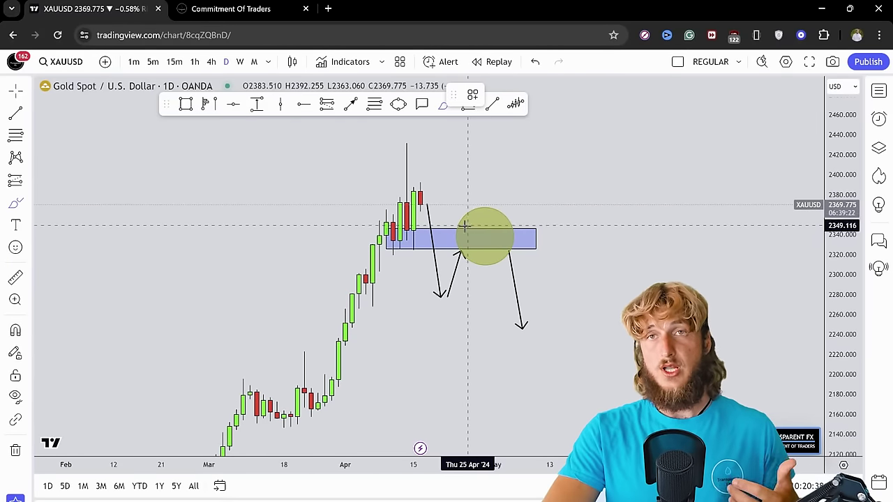
pyautogui.moveTo(468, 236)
pyautogui.mouseDown()
pyautogui.moveTo(499, 244)
pyautogui.moveTo(515, 335)
pyautogui.mouseUp()
pyautogui.hotkey('ctrl', 'z')
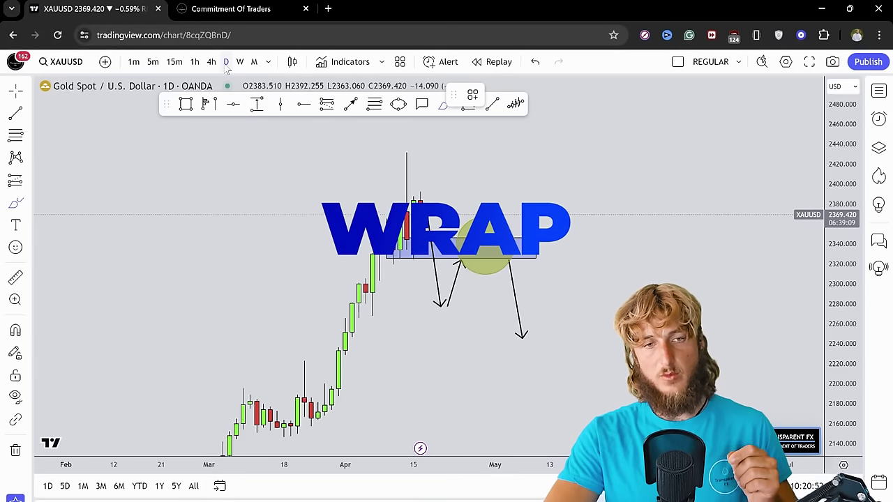
# Review gold's latest positions on the Commitment of Traders page and return to the daily gold chart
pyautogui.click(239, 7)
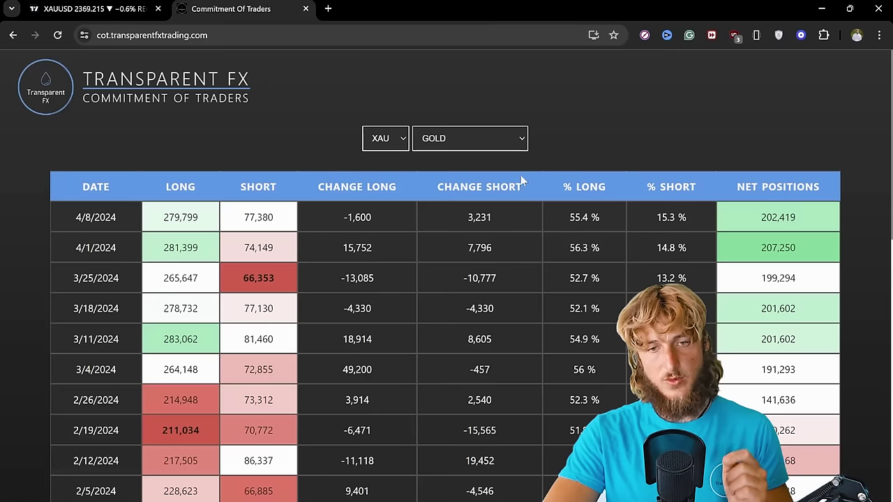
pyautogui.click(133, 6)
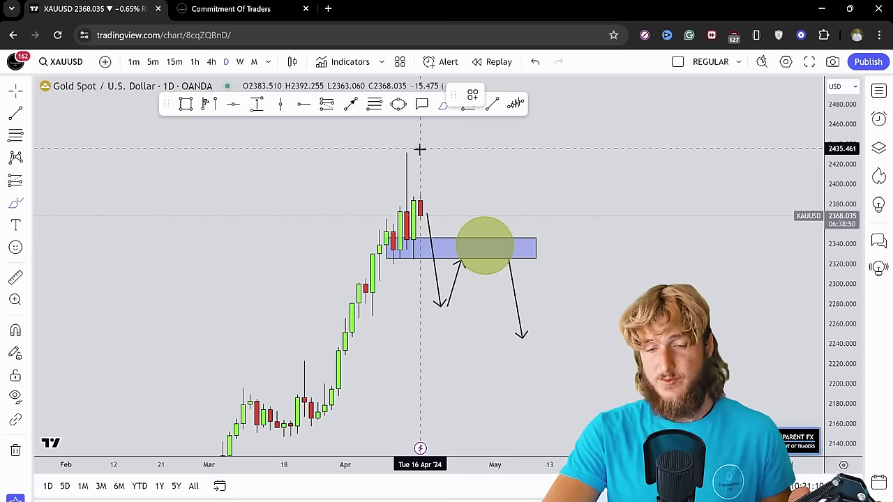
# Brush a small rising zigzag inside the circled retest area, and sketch and undo a decline from the latest candle through the support zone
pyautogui.moveTo(463, 249)
pyautogui.mouseDown()
pyautogui.moveTo(468, 259)
pyautogui.moveTo(499, 238)
pyautogui.moveTo(528, 353)
pyautogui.mouseUp()
pyautogui.hotkey('ctrl', 'z')
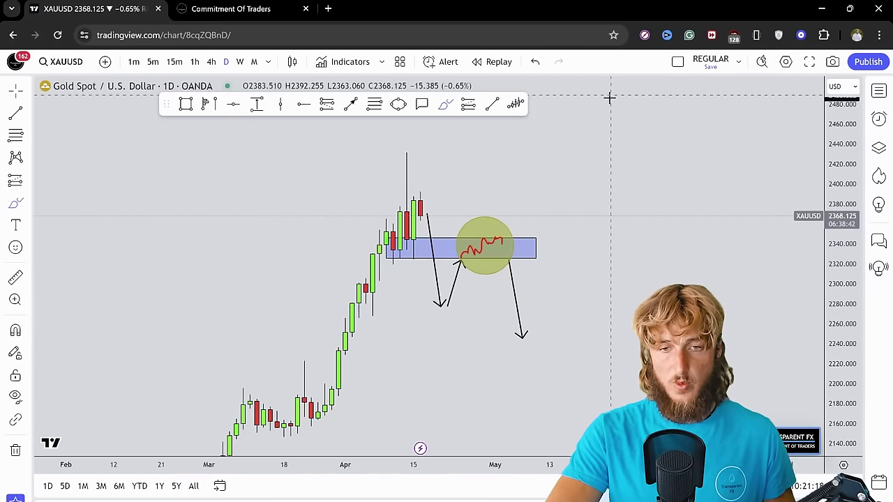
pyautogui.moveTo(420, 190); pyautogui.dragTo(434, 268)
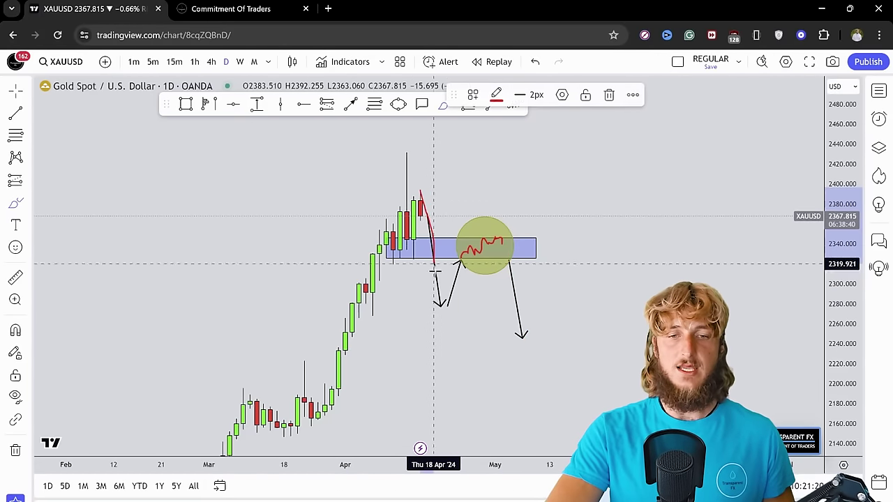
pyautogui.hotkey('ctrl', 'z')
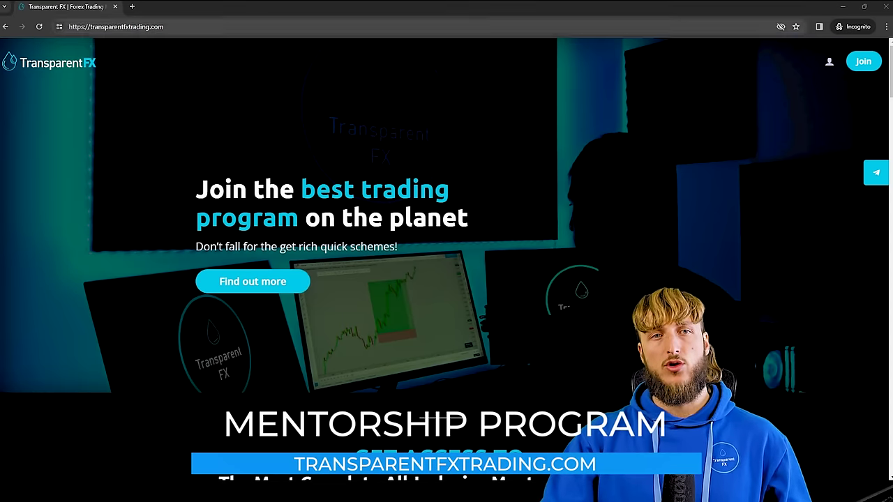
# Browse transparentfxtrading.com for the mentorship program's courses, COT data software, trading station, private mentoring, pricing terms and student testimonials
pyautogui.moveTo(164, 26); pyautogui.dragTo(102, 27)
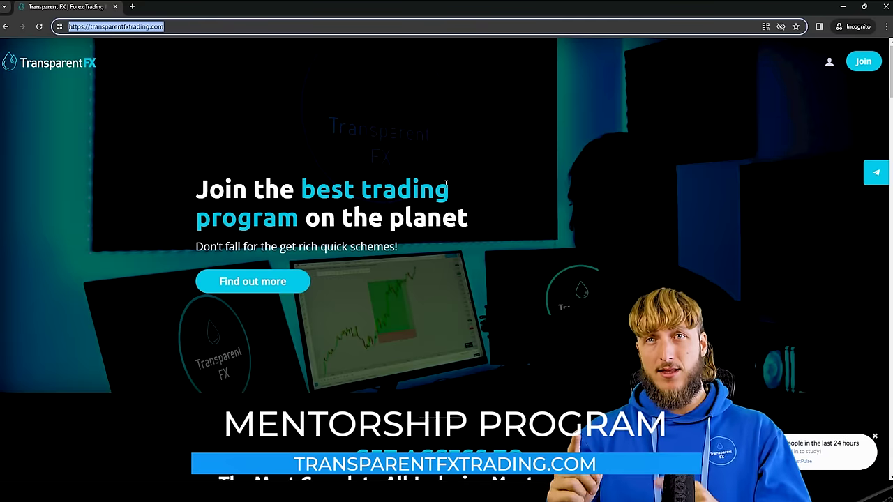
pyautogui.click(473, 198)
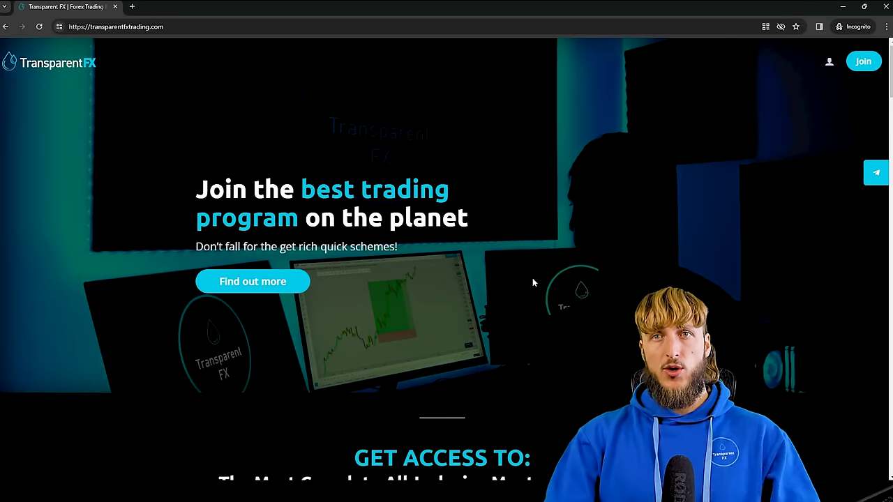
pyautogui.scroll(-5, 532, 282)
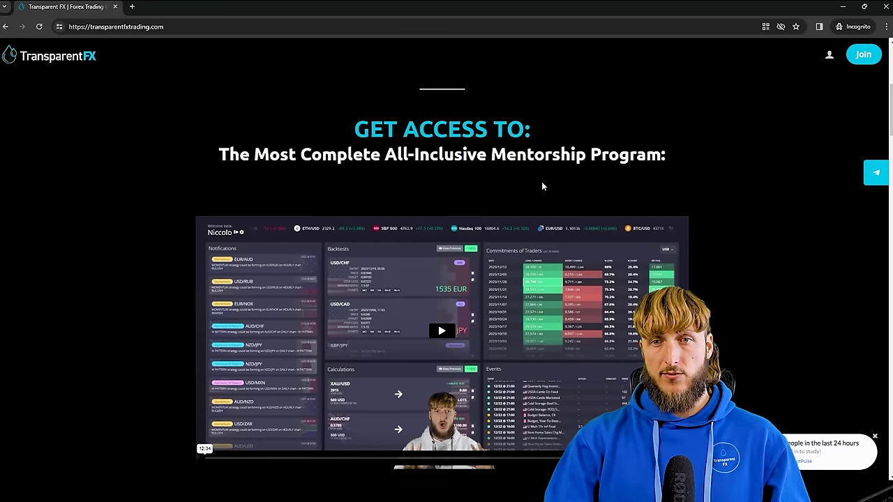
pyautogui.scroll(-1, 542, 181)
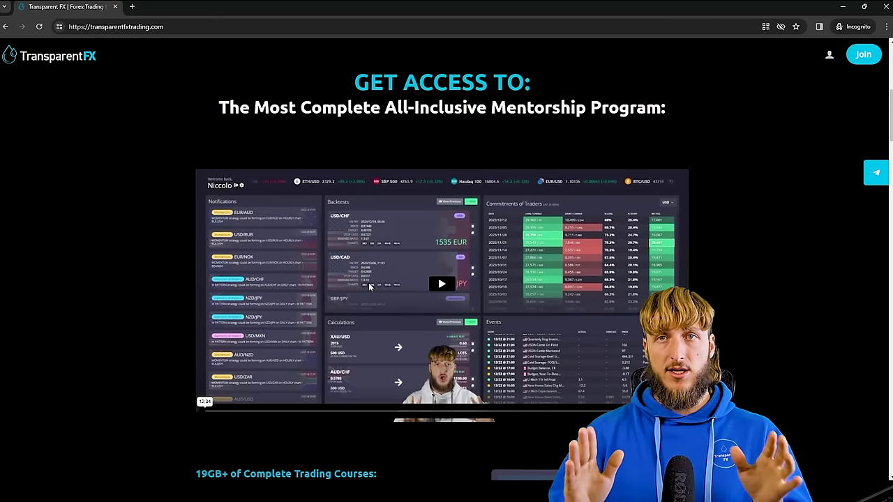
pyautogui.scroll(-2, 380, 276)
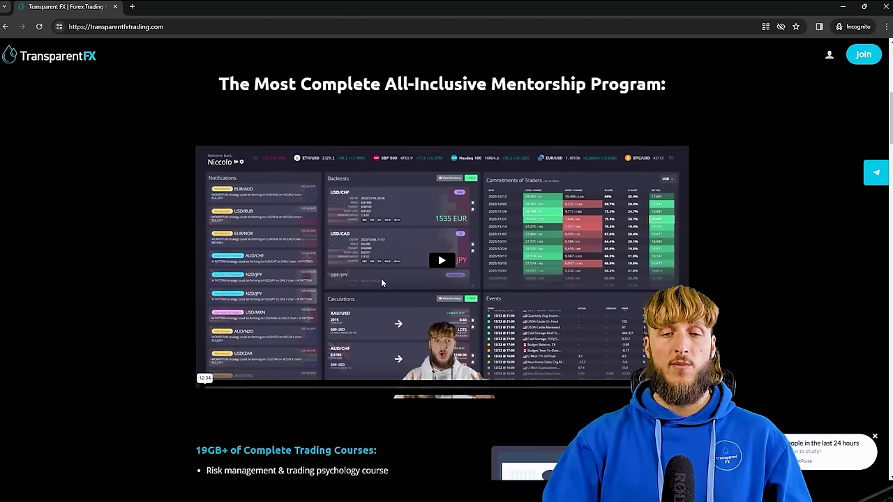
pyautogui.scroll(-3, 378, 276)
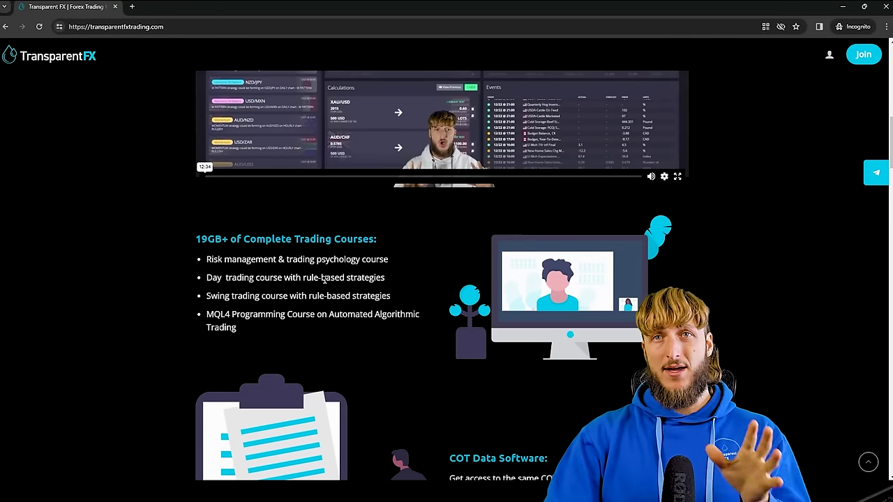
pyautogui.scroll(-2, 331, 277)
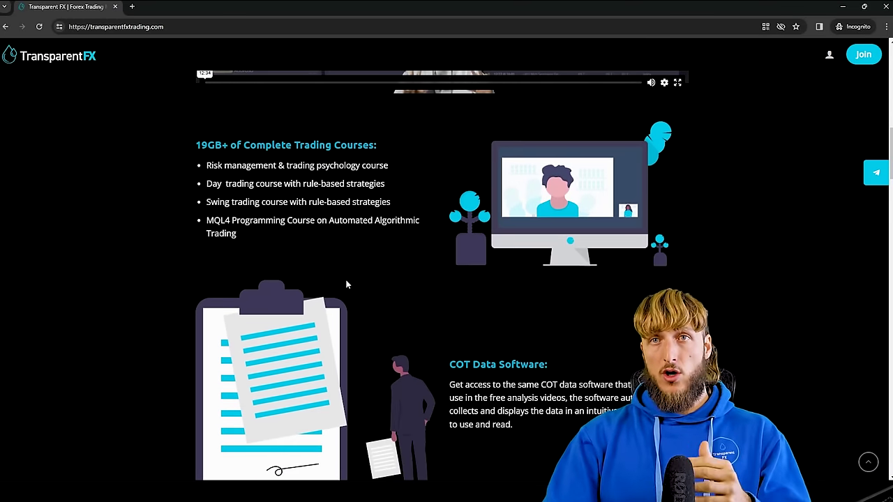
pyautogui.scroll(-1, 354, 282)
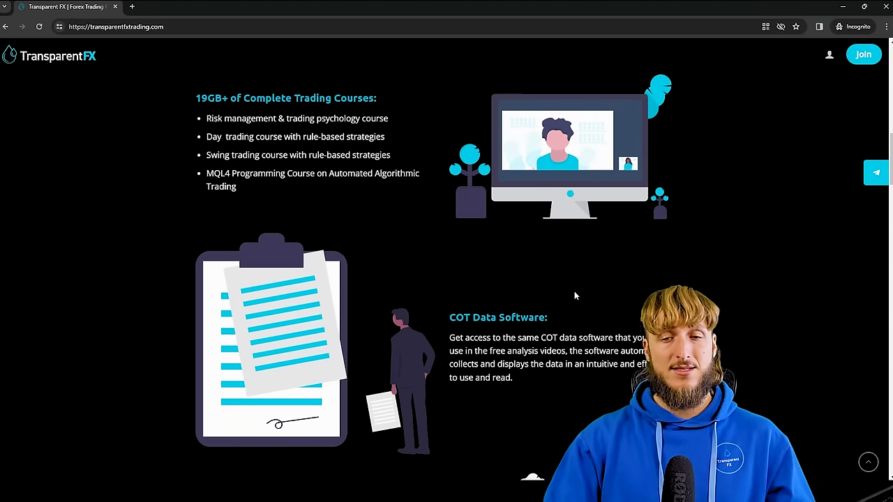
pyautogui.scroll(-4, 574, 292)
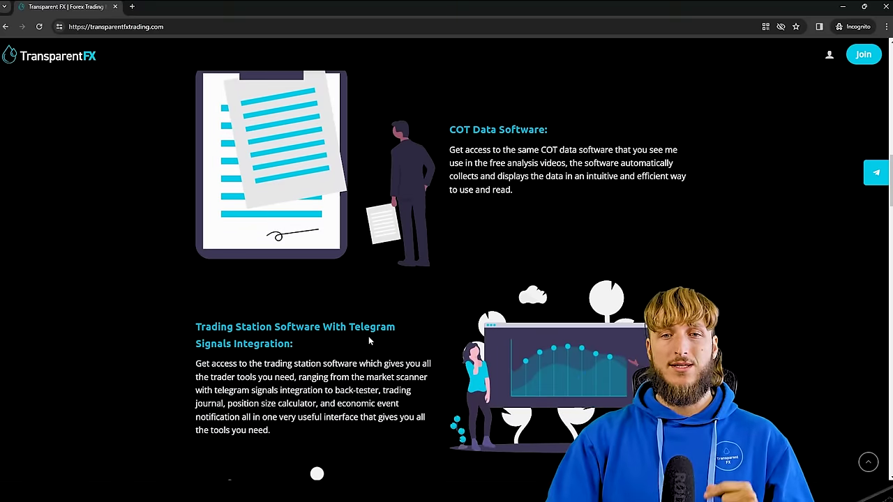
pyautogui.scroll(-1, 371, 336)
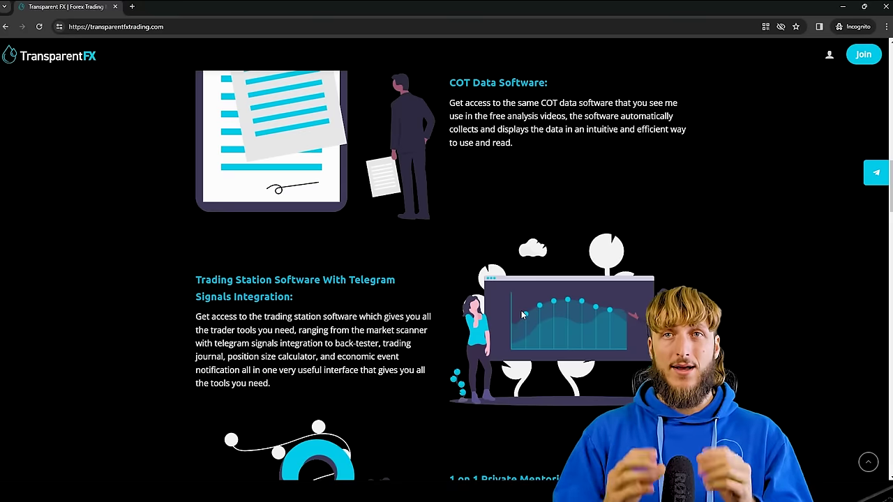
pyautogui.scroll(-3, 522, 316)
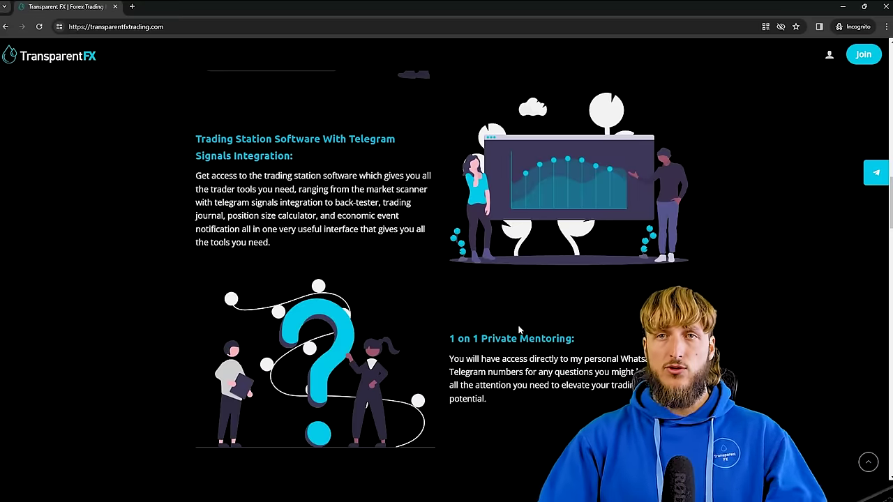
pyautogui.scroll(-7, 520, 327)
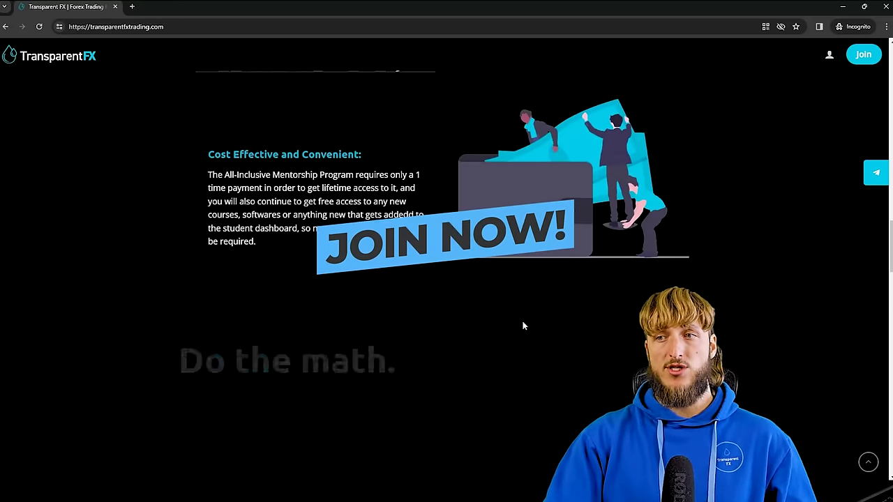
pyautogui.scroll(-6, 523, 326)
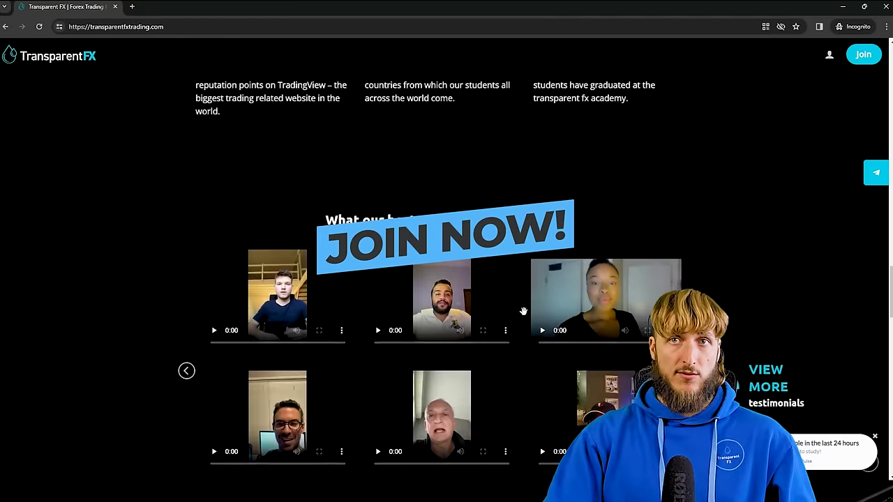
pyautogui.scroll(-2, 523, 311)
pyautogui.scroll(10, 523, 309)
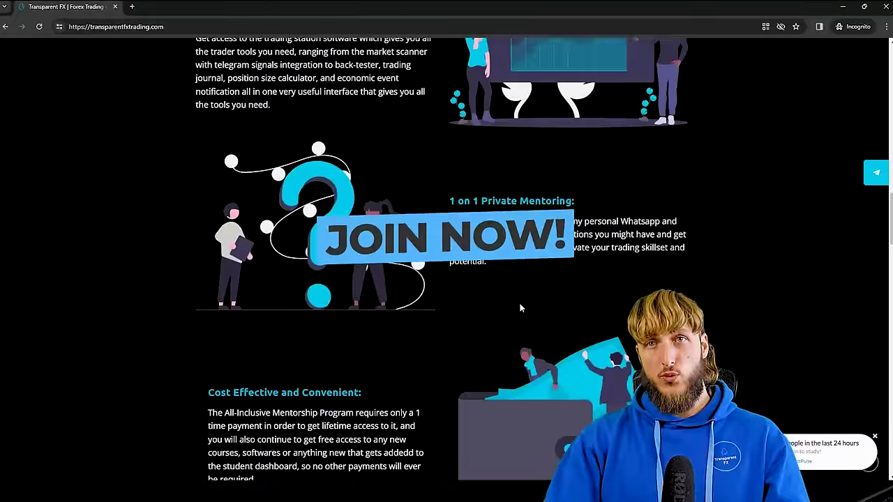
pyautogui.scroll(10, 520, 308)
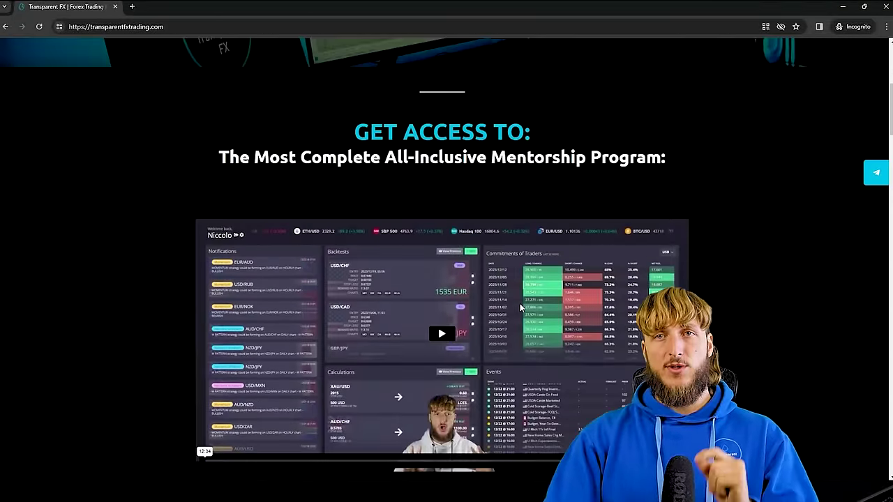
pyautogui.scroll(5, 520, 308)
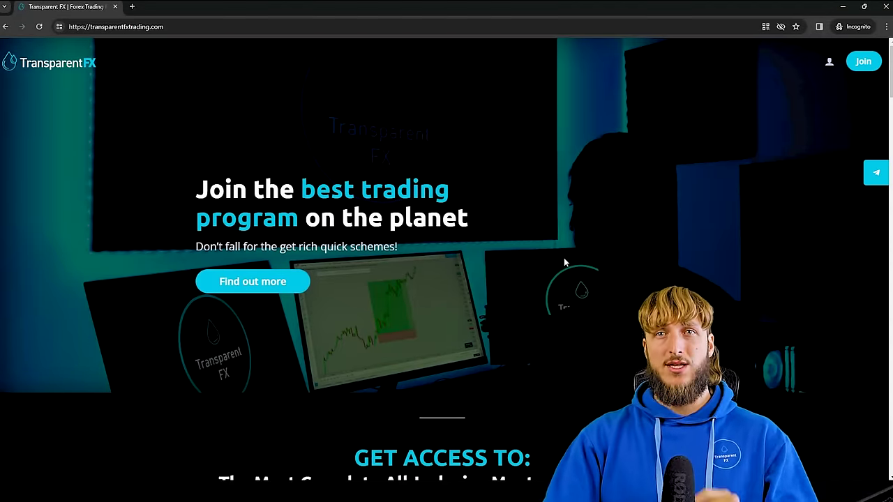